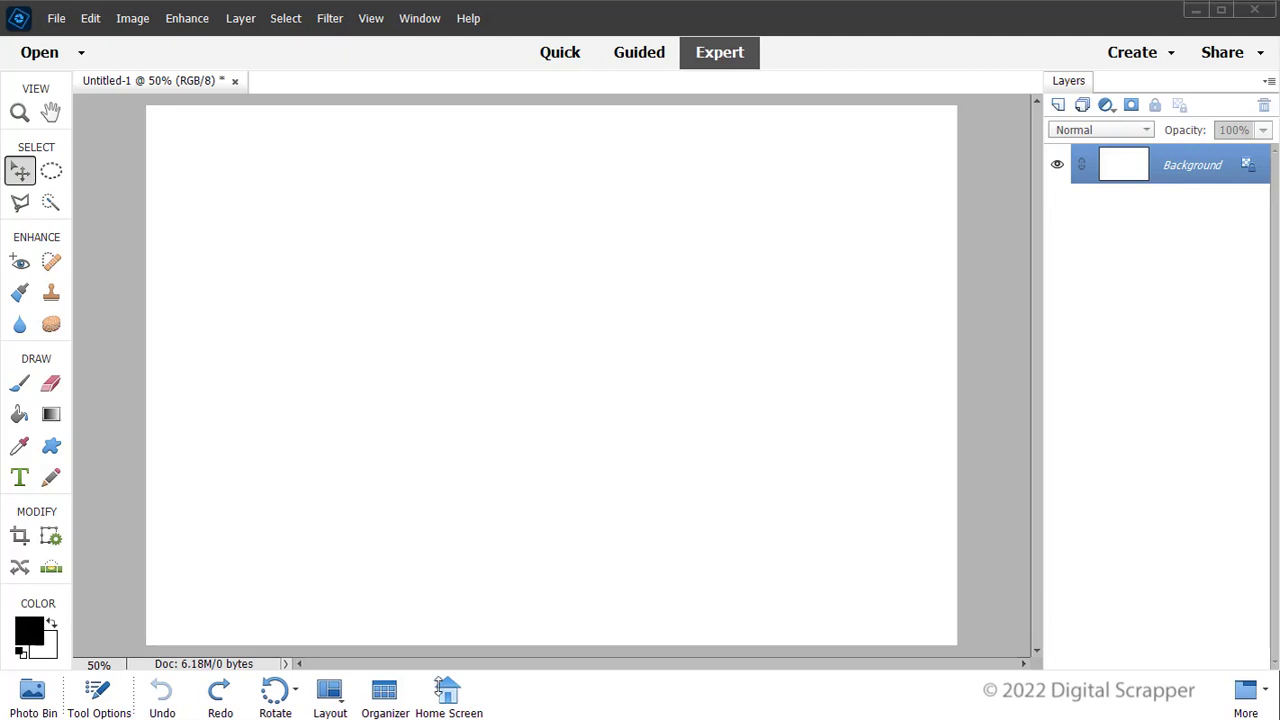
Switch to the Brush tool and load the Default Brushes library in the preset picker
{"action": "left_click", "coordinate": [12, 388]}
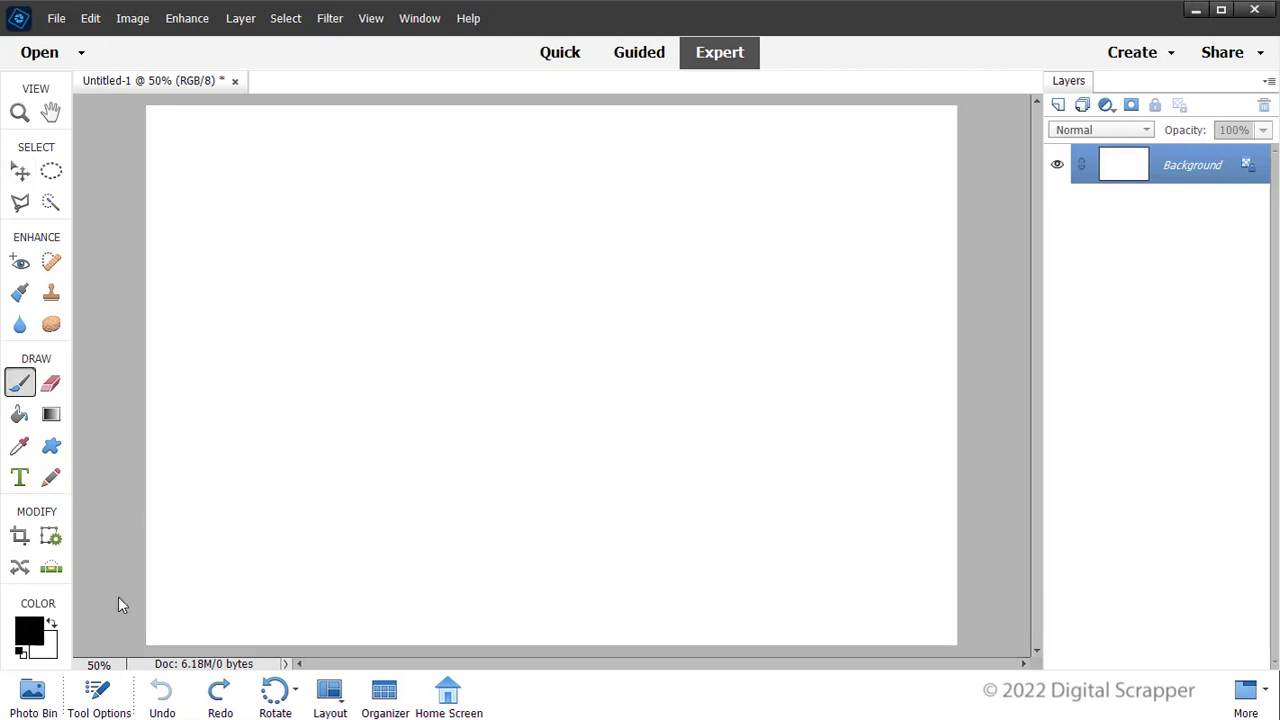
{"action": "left_click", "coordinate": [115, 698]}
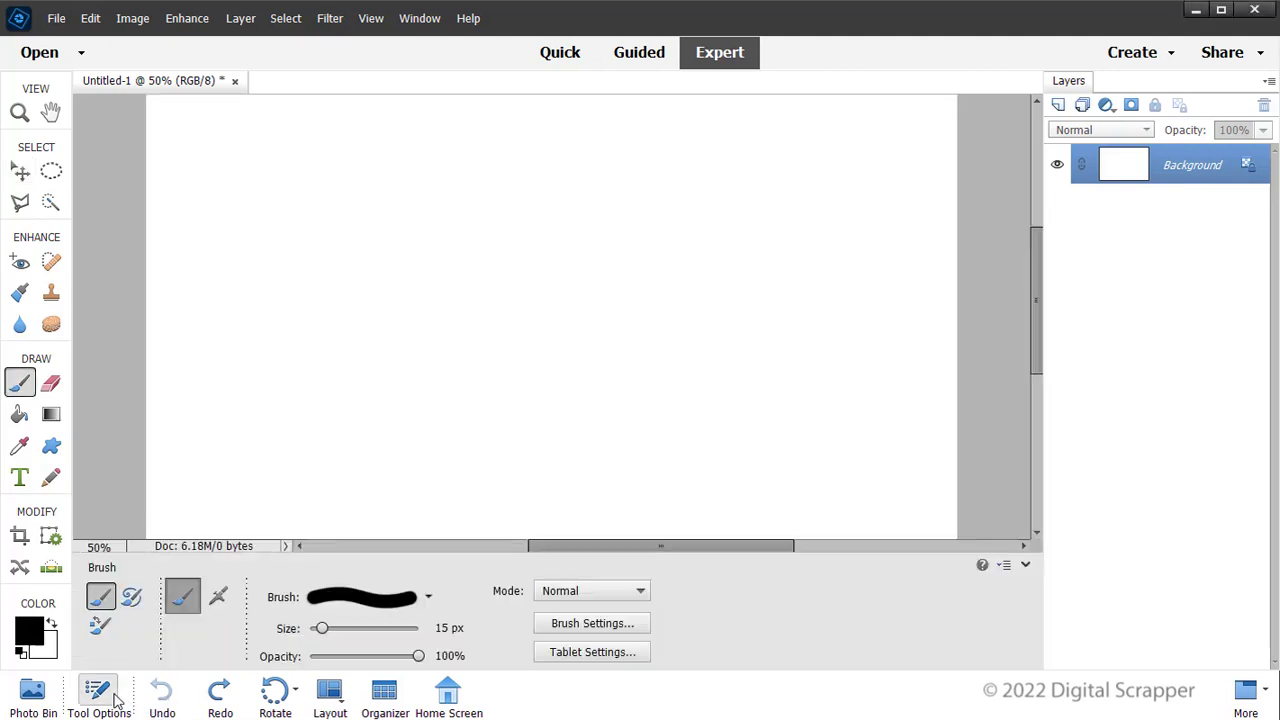
{"action": "left_click", "coordinate": [428, 598]}
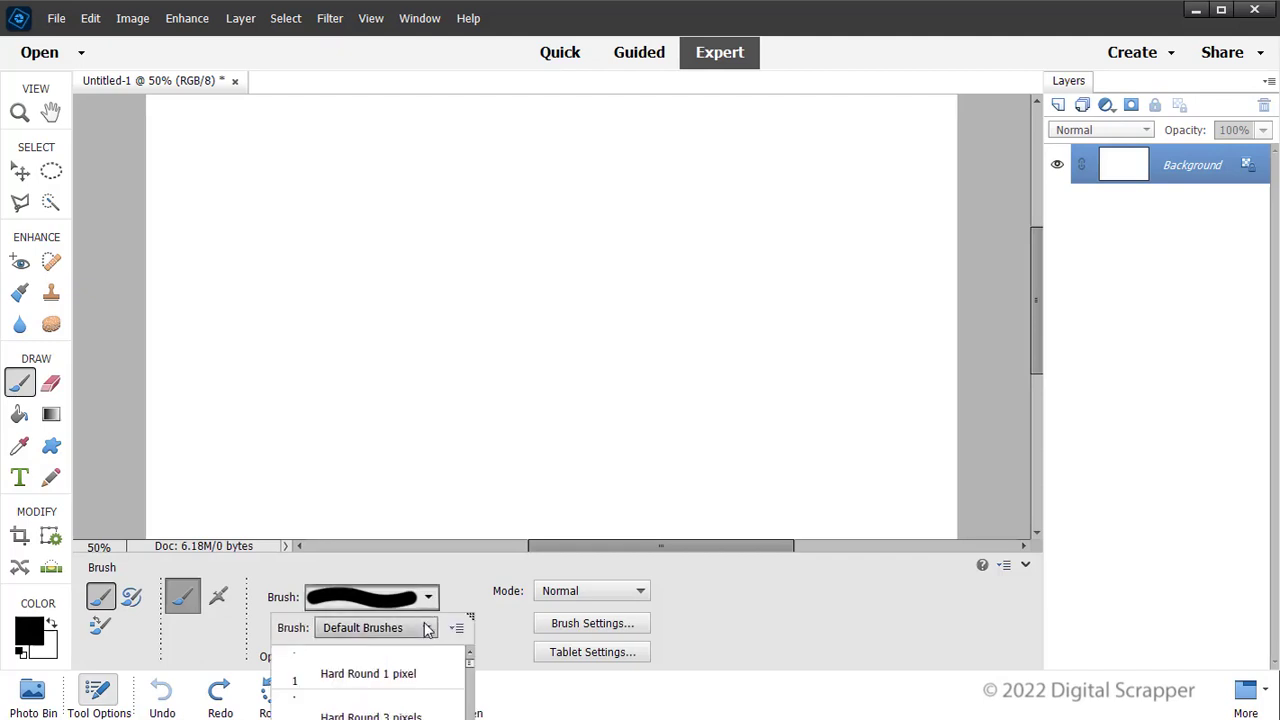
{"action": "left_click", "coordinate": [427, 628]}
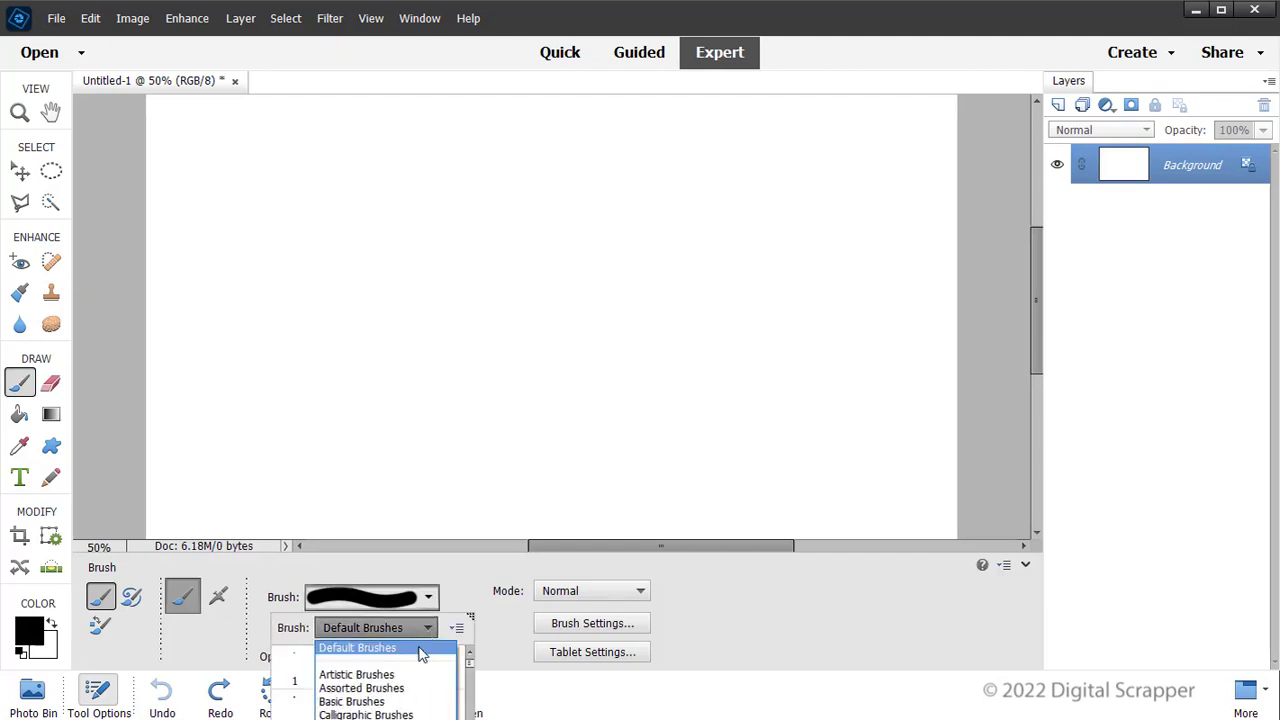
{"action": "left_click", "coordinate": [421, 650]}
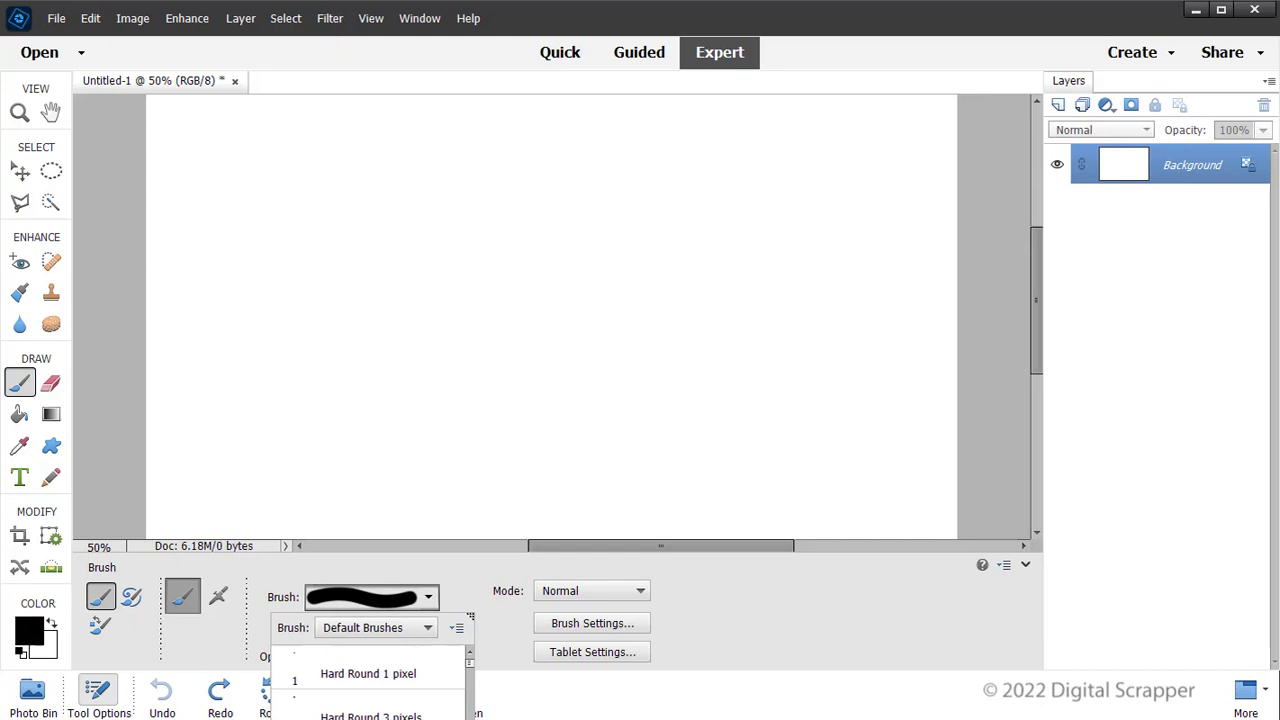
Pick a thin round brush preset and set its size to 15 px
{"action": "left_click", "coordinate": [456, 627]}
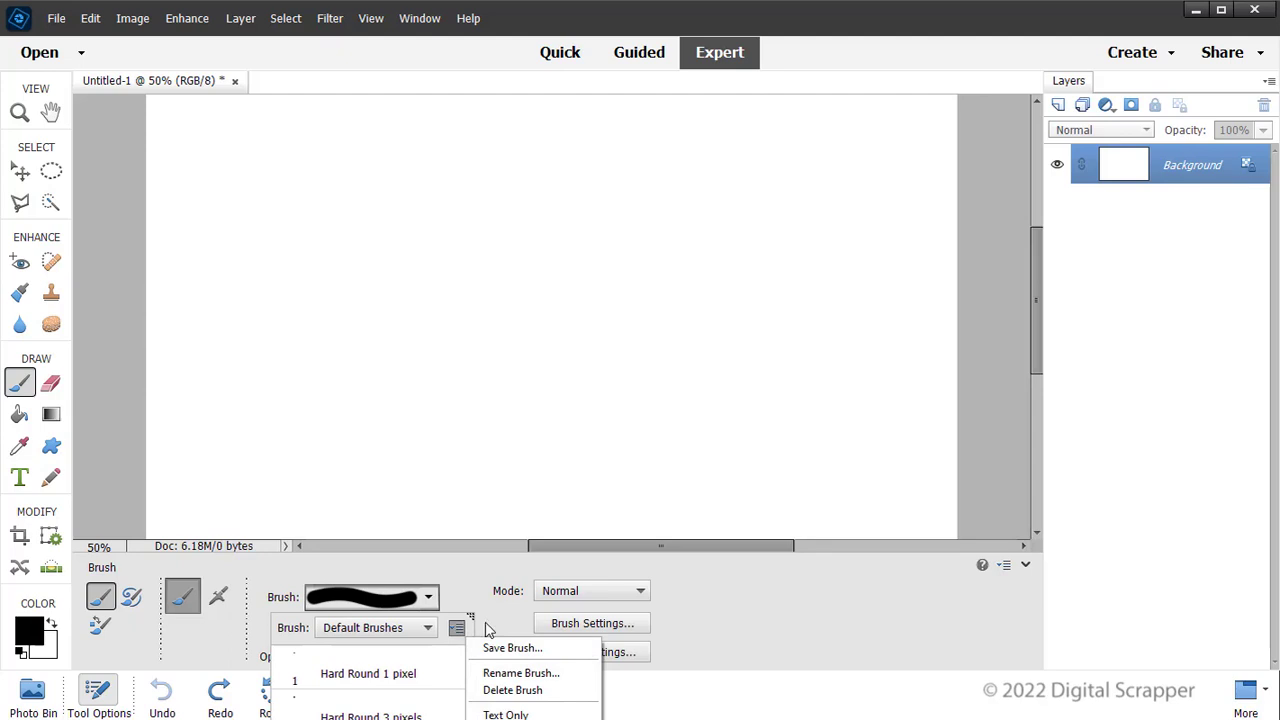
{"action": "left_click", "coordinate": [434, 640]}
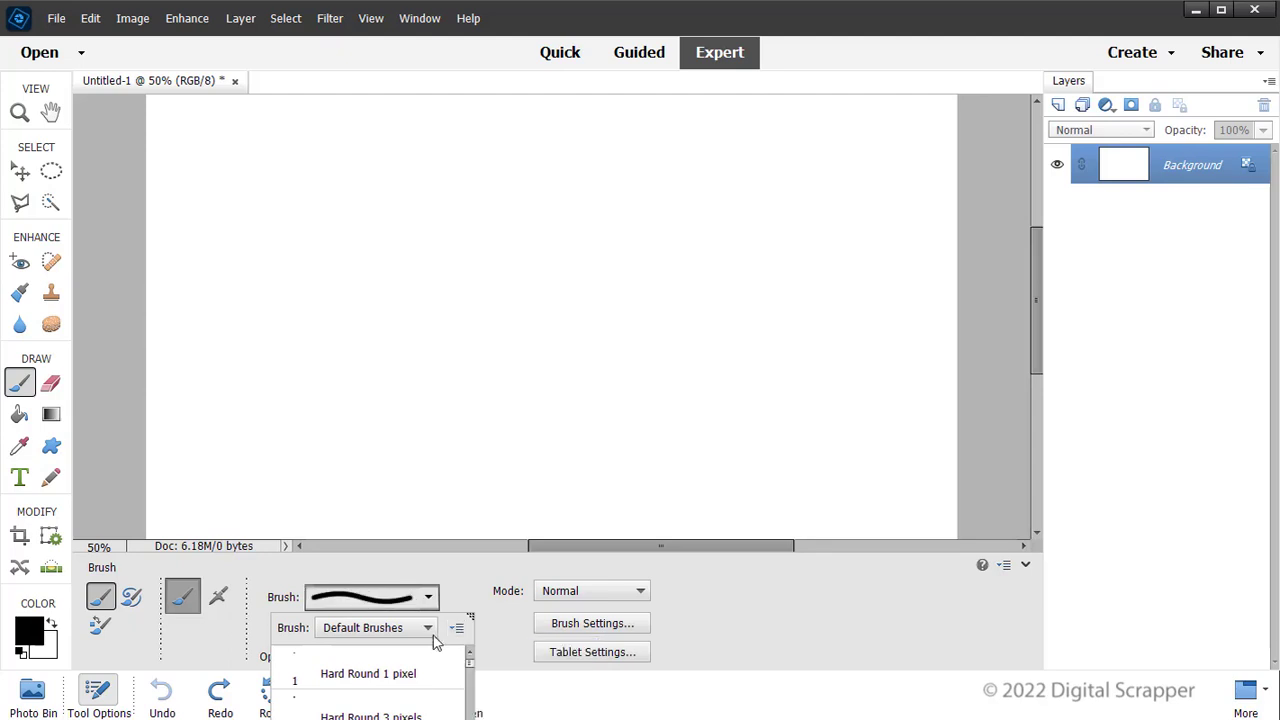
{"action": "left_click", "coordinate": [463, 588]}
{"action": "left_click", "coordinate": [450, 626]}
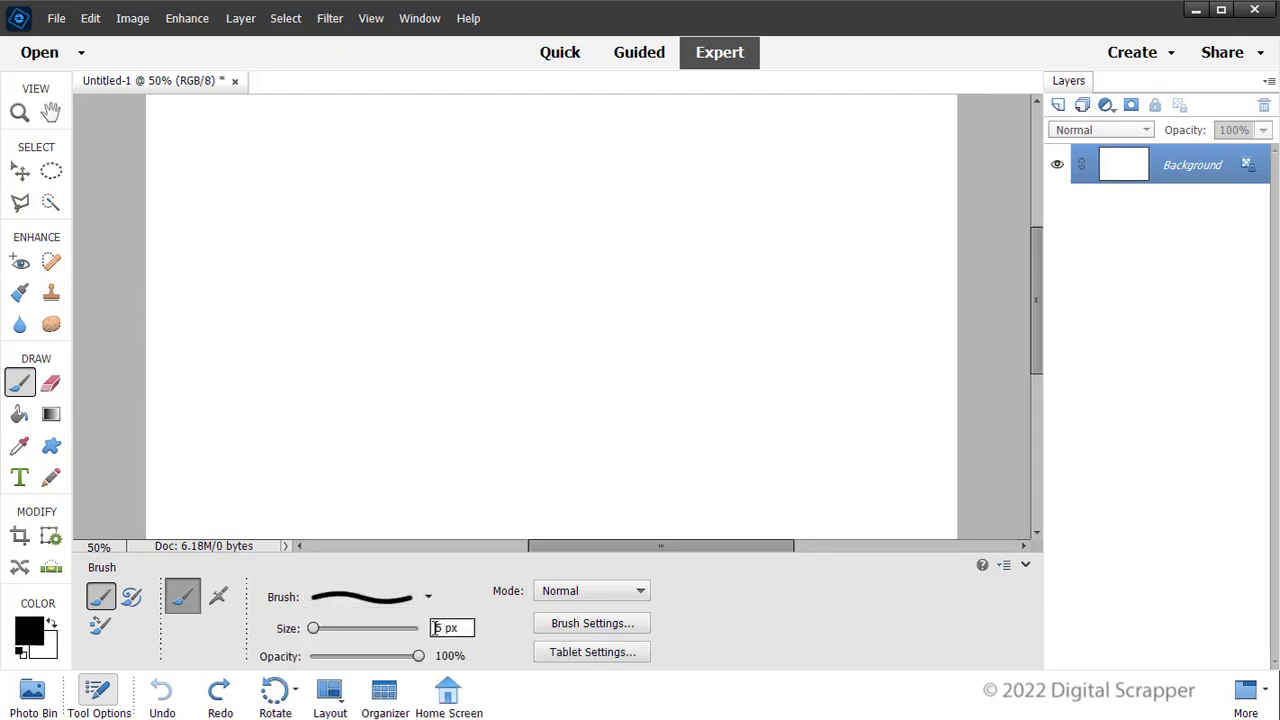
{"action": "type", "text": "1"}
{"action": "key", "text": "Return"}
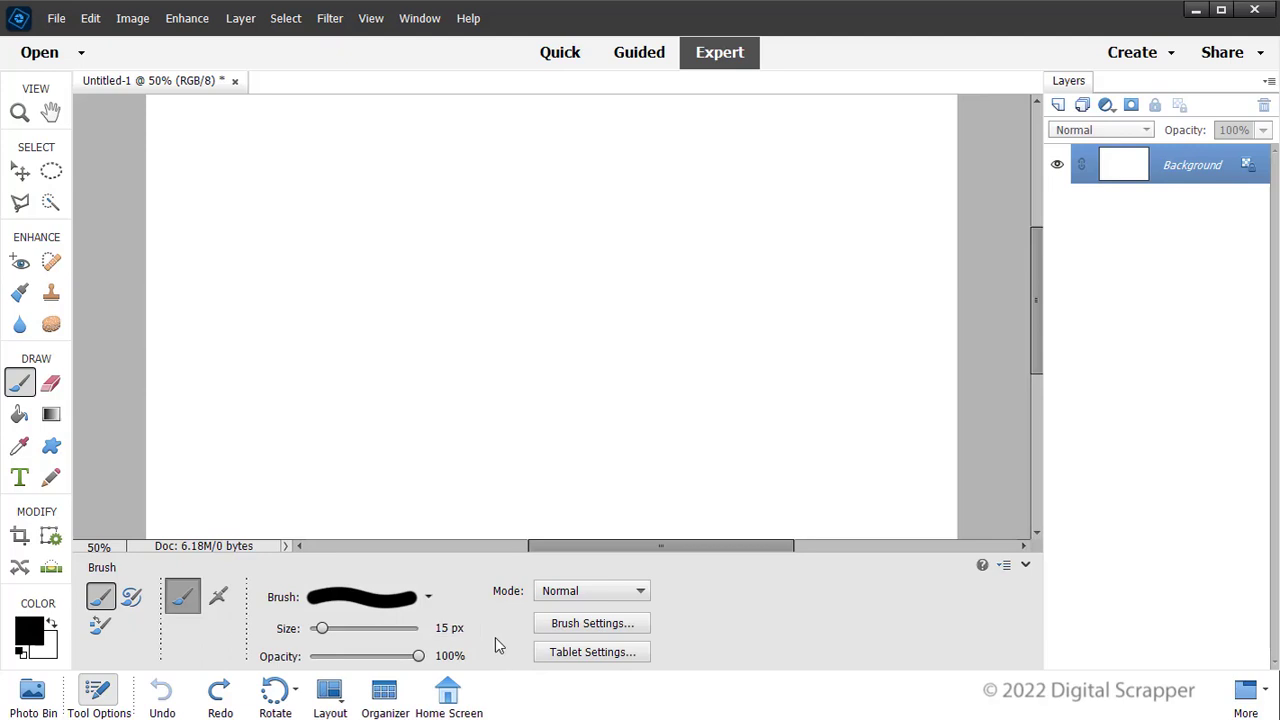
Set brush Spacing to 170% in Brush Settings, then collapse the Tool Options panel
{"action": "left_click", "coordinate": [563, 627]}
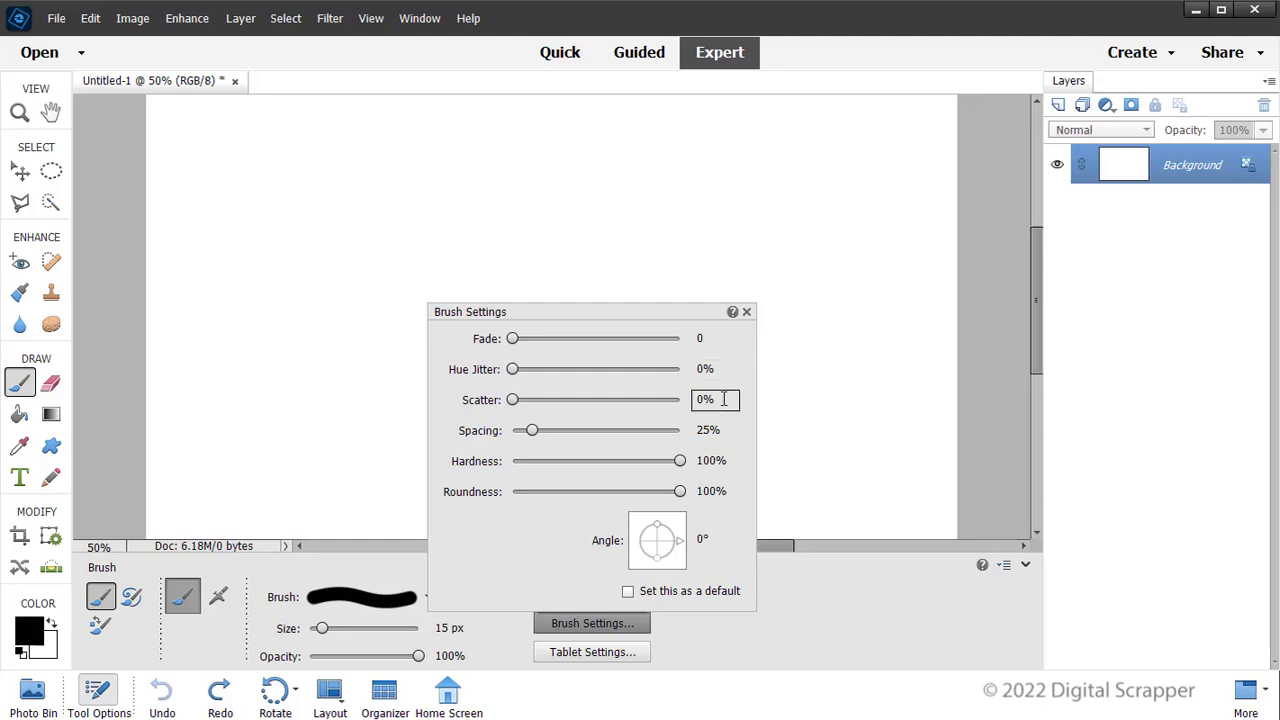
{"action": "left_click", "coordinate": [710, 430]}
{"action": "type", "text": "1"}
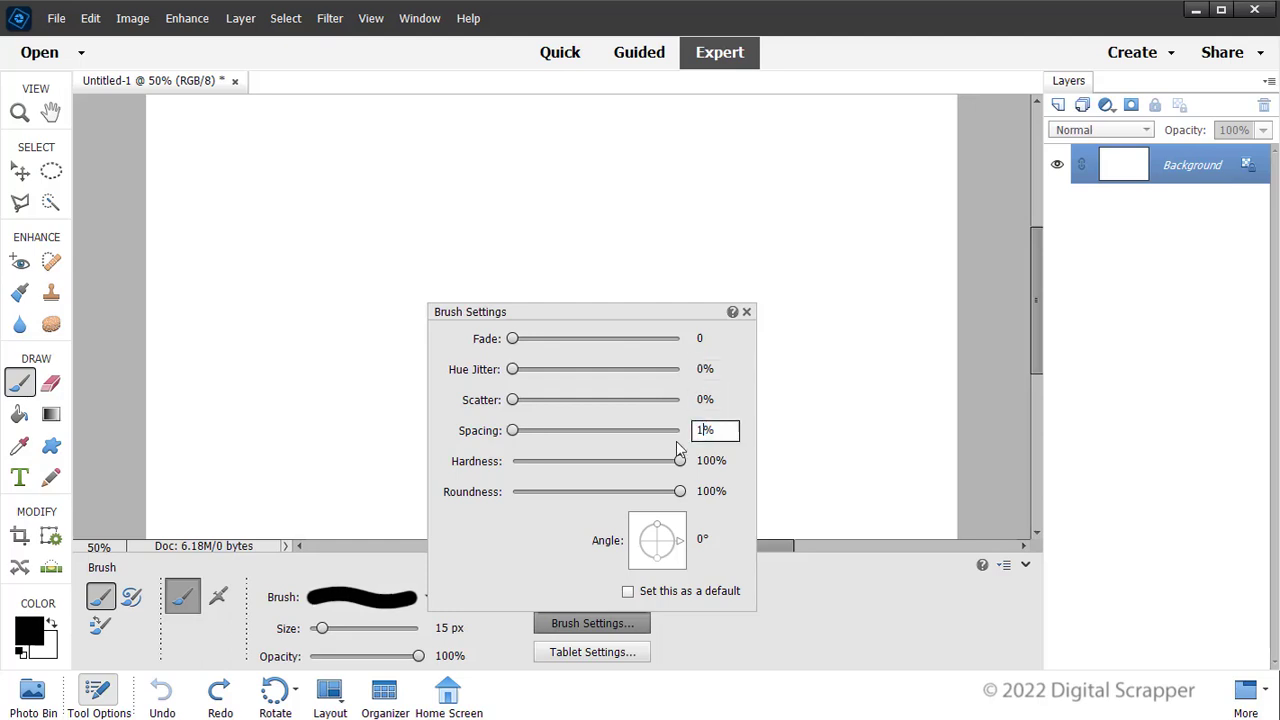
{"action": "type", "text": "70"}
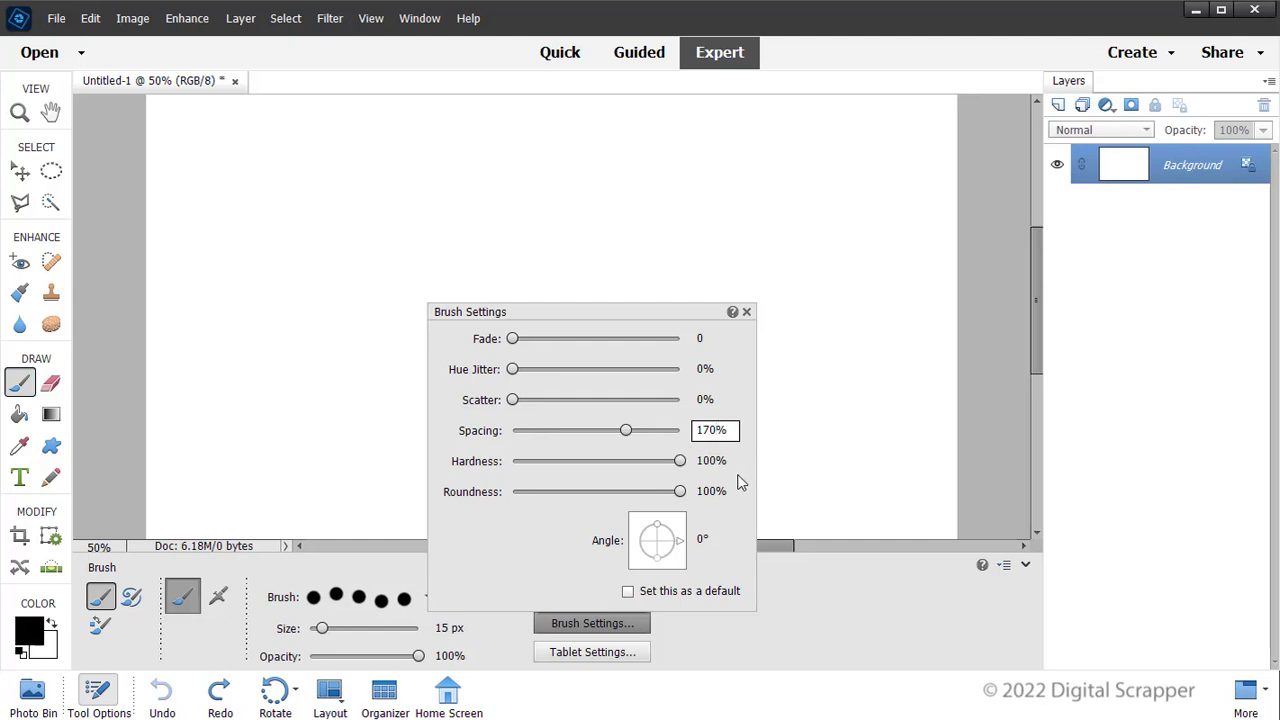
{"action": "left_click", "coordinate": [732, 488]}
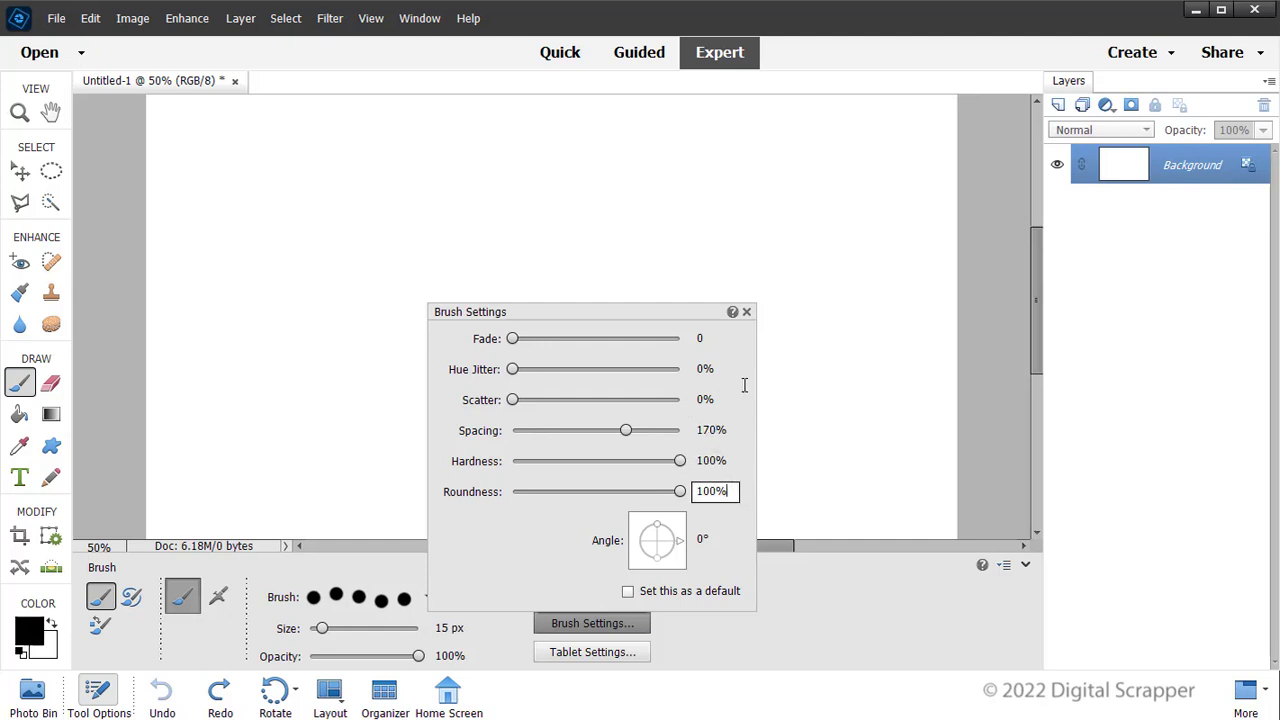
{"action": "left_click", "coordinate": [747, 312]}
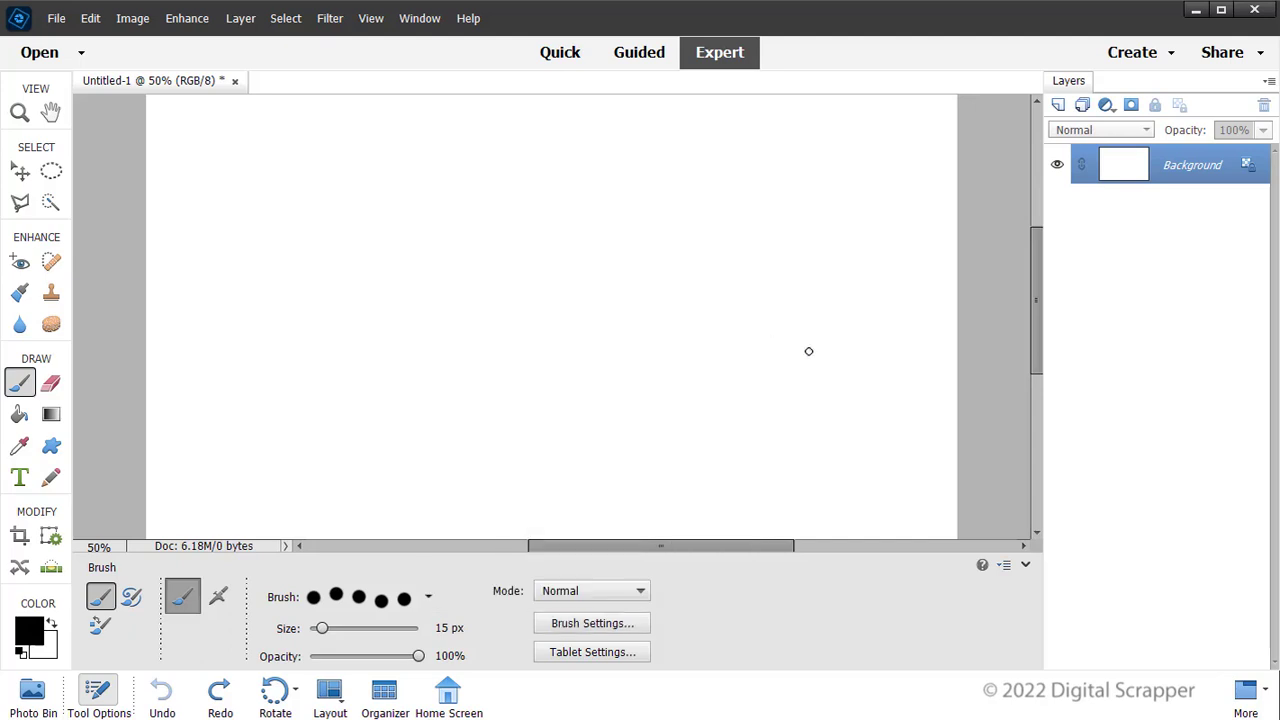
{"action": "left_click", "coordinate": [1025, 566]}
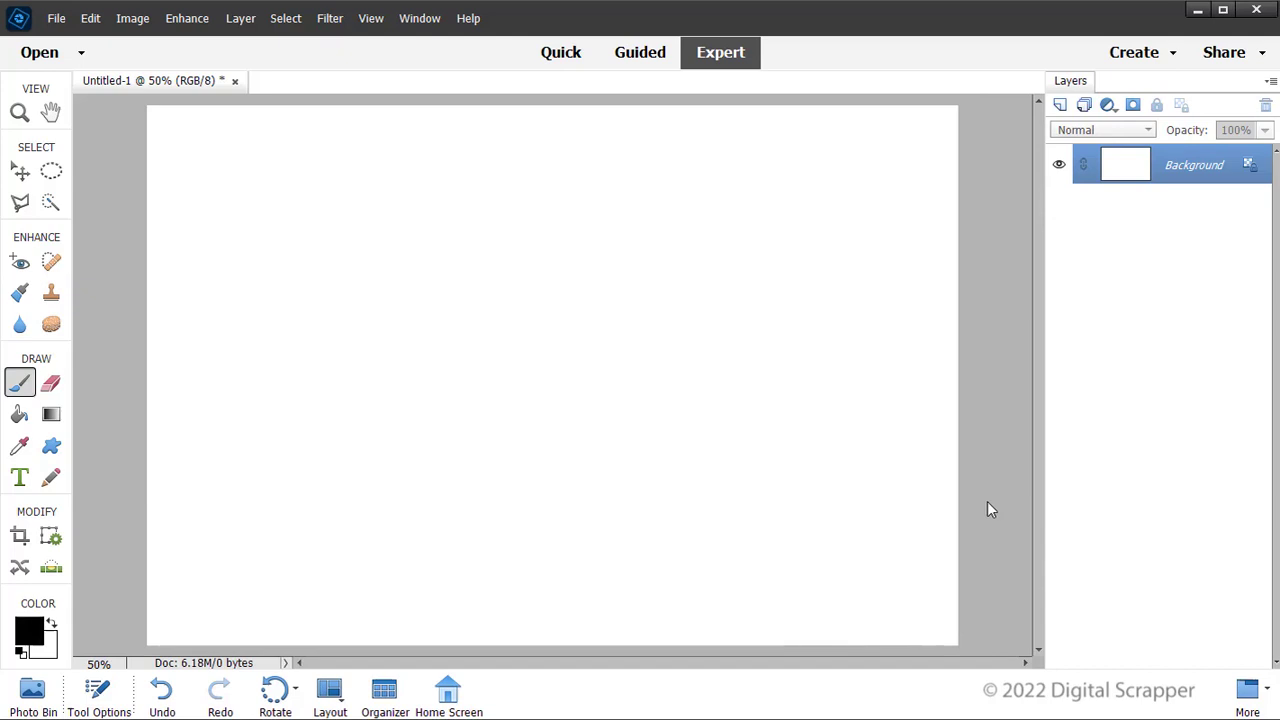
Add a layer named 'Scribble' and paint a black dotted zigzag left of centre
{"action": "left_click", "coordinate": [1060, 106]}
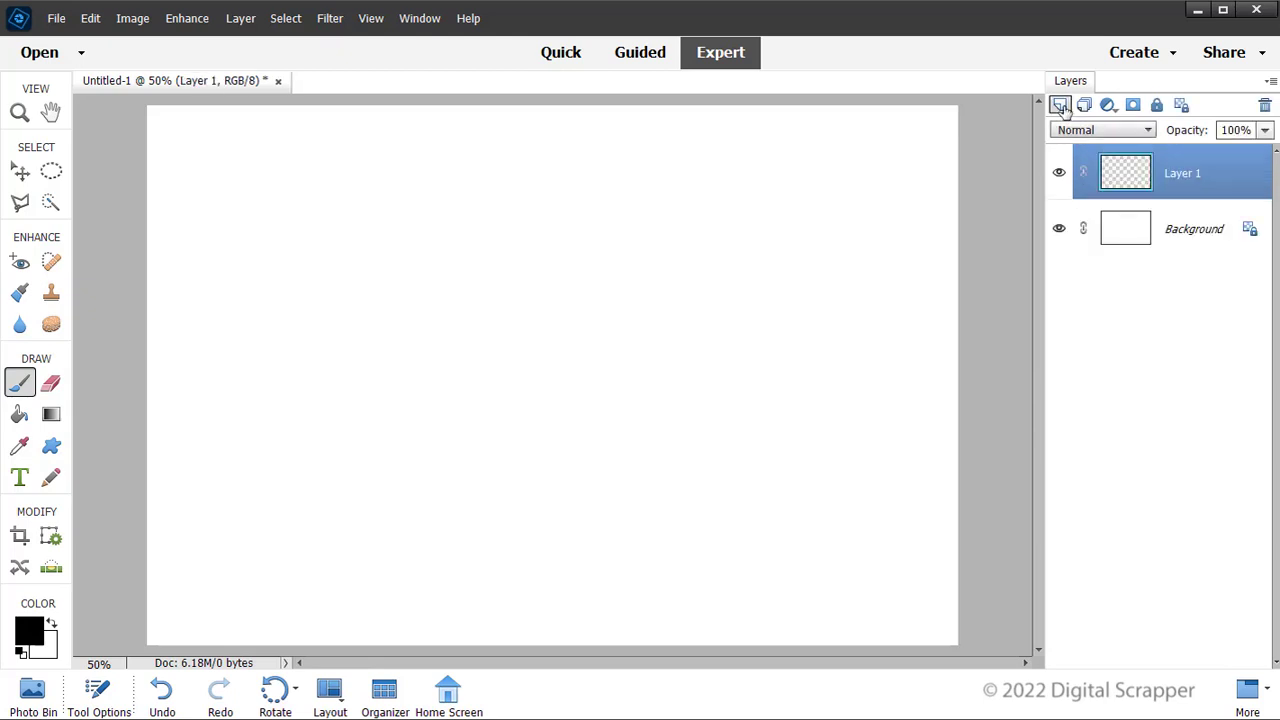
{"action": "double_click", "coordinate": [1177, 174]}
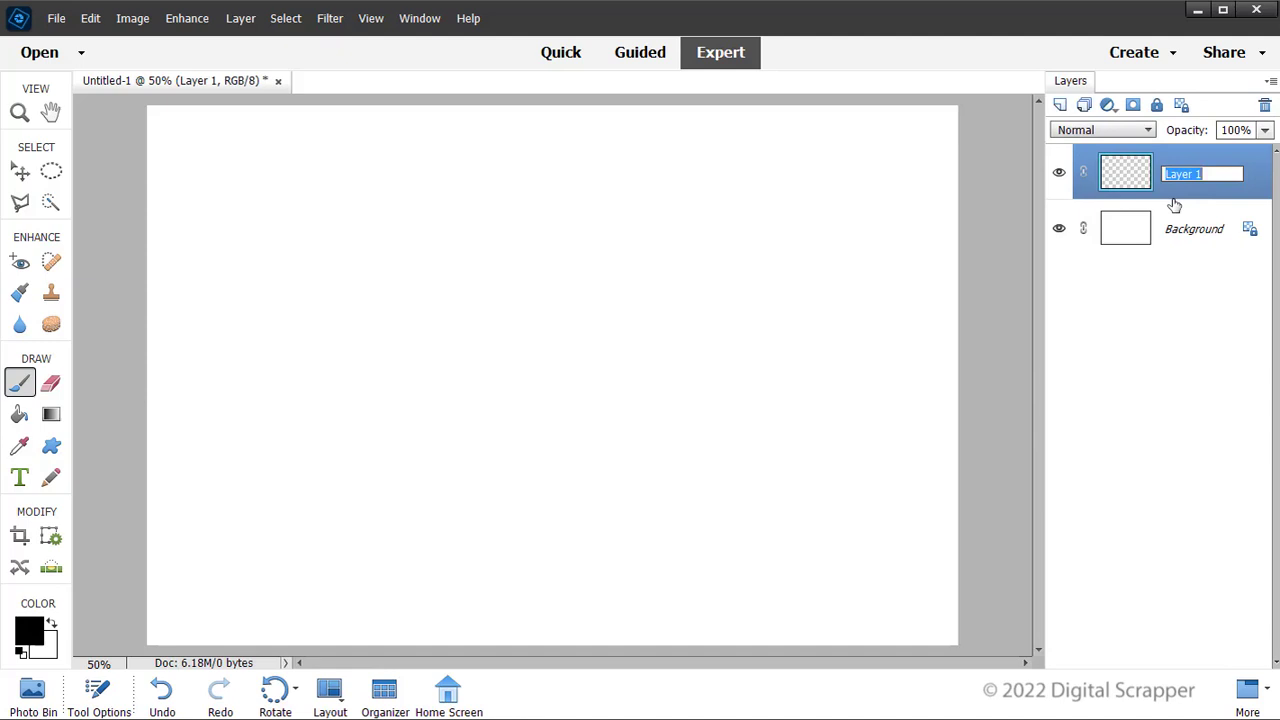
{"action": "type", "text": "Scribble"}
{"action": "key", "text": "Return"}
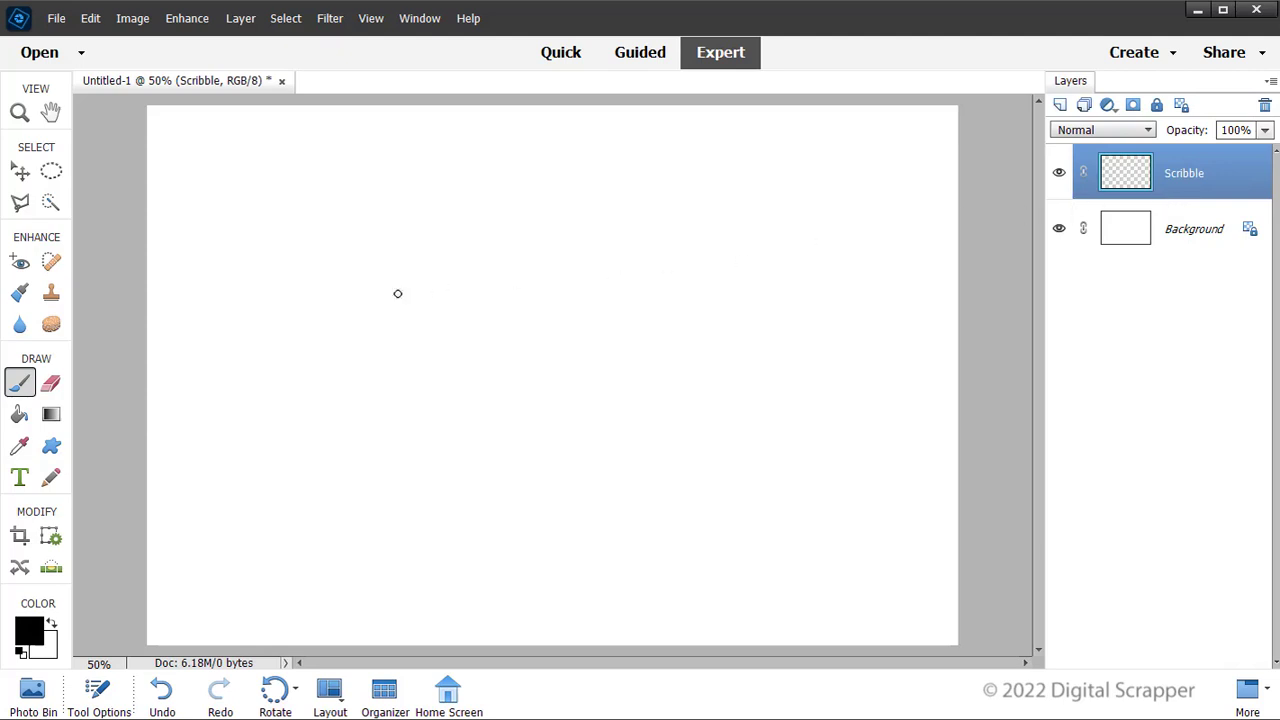
{"action": "mouse_move", "coordinate": [424, 273]}
{"action": "left_mouse_down"}
{"action": "mouse_move", "coordinate": [497, 281]}
{"action": "mouse_move", "coordinate": [508, 294]}
{"action": "mouse_move", "coordinate": [305, 309]}
{"action": "mouse_move", "coordinate": [582, 369]}
{"action": "mouse_move", "coordinate": [464, 374]}
{"action": "mouse_move", "coordinate": [342, 347]}
{"action": "mouse_move", "coordinate": [488, 315]}
{"action": "mouse_move", "coordinate": [531, 281]}
{"action": "mouse_move", "coordinate": [465, 253]}
{"action": "mouse_move", "coordinate": [307, 259]}
{"action": "mouse_move", "coordinate": [483, 330]}
{"action": "mouse_move", "coordinate": [548, 396]}
{"action": "mouse_move", "coordinate": [358, 386]}
{"action": "left_mouse_up"}
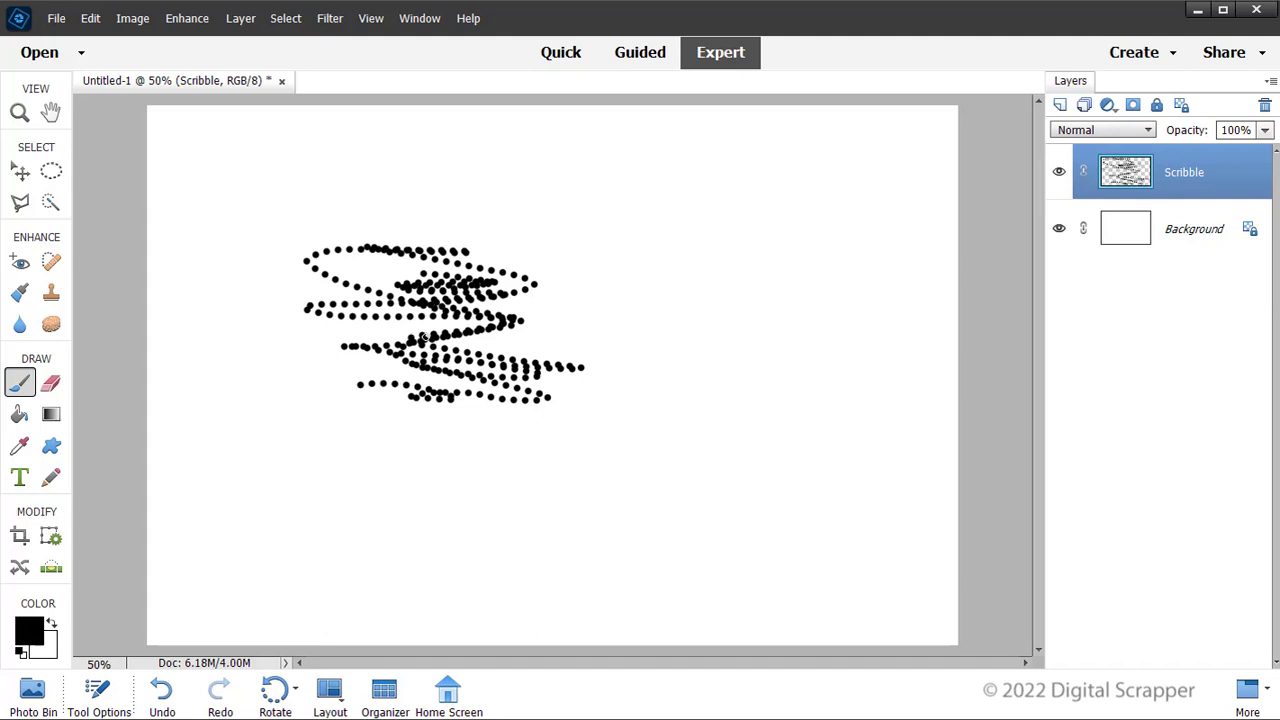
Hide the Scribble layer and add a new layer named 'Line'
{"action": "left_click", "coordinate": [1060, 174]}
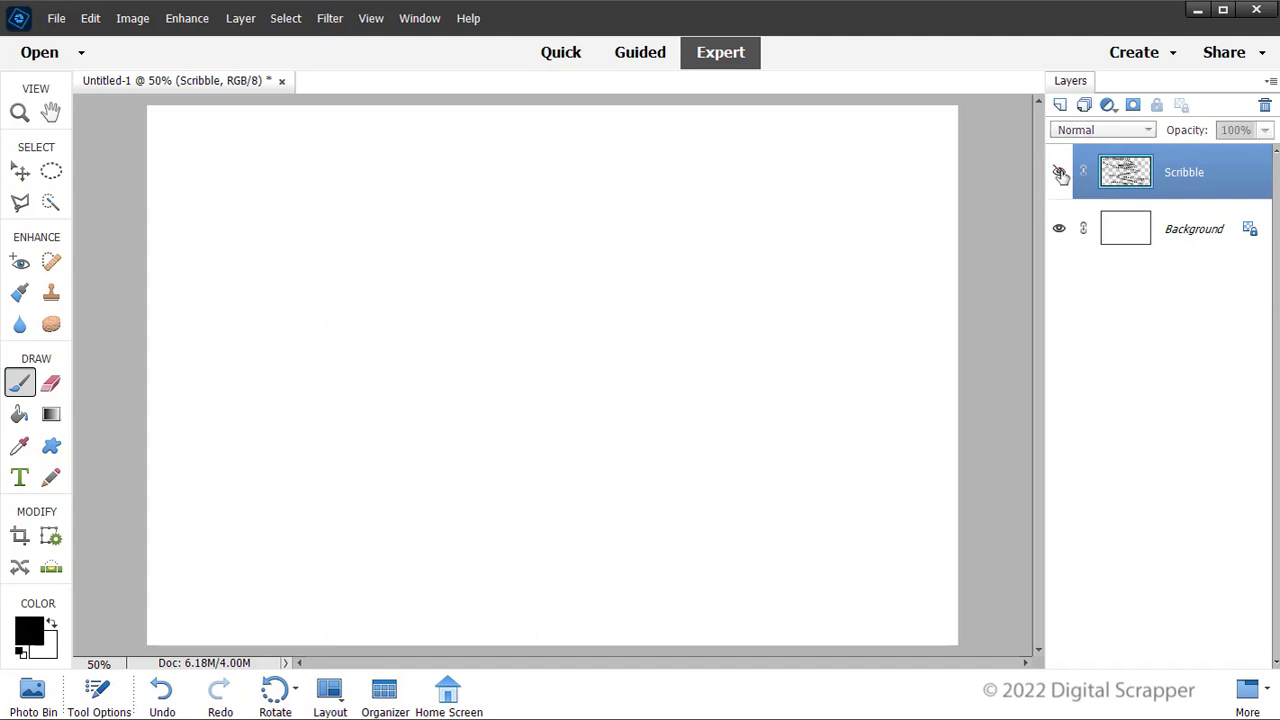
{"action": "left_click", "coordinate": [1060, 105]}
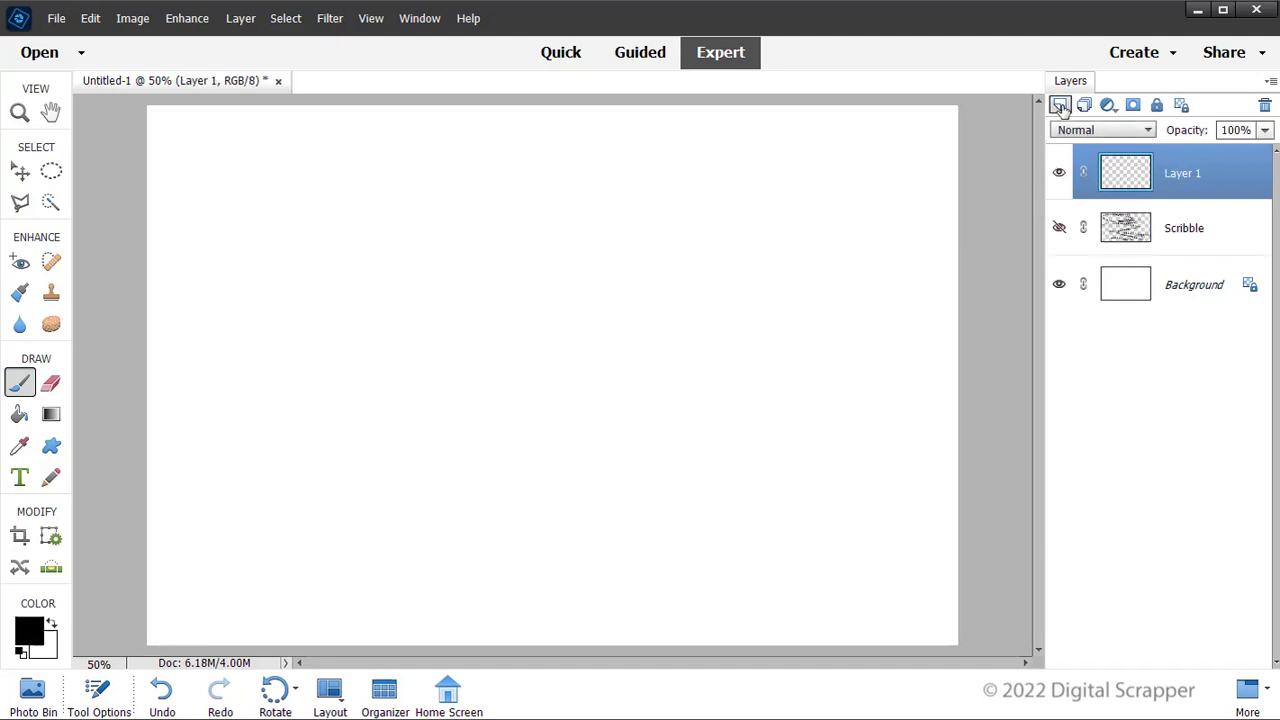
{"action": "double_click", "coordinate": [1187, 174]}
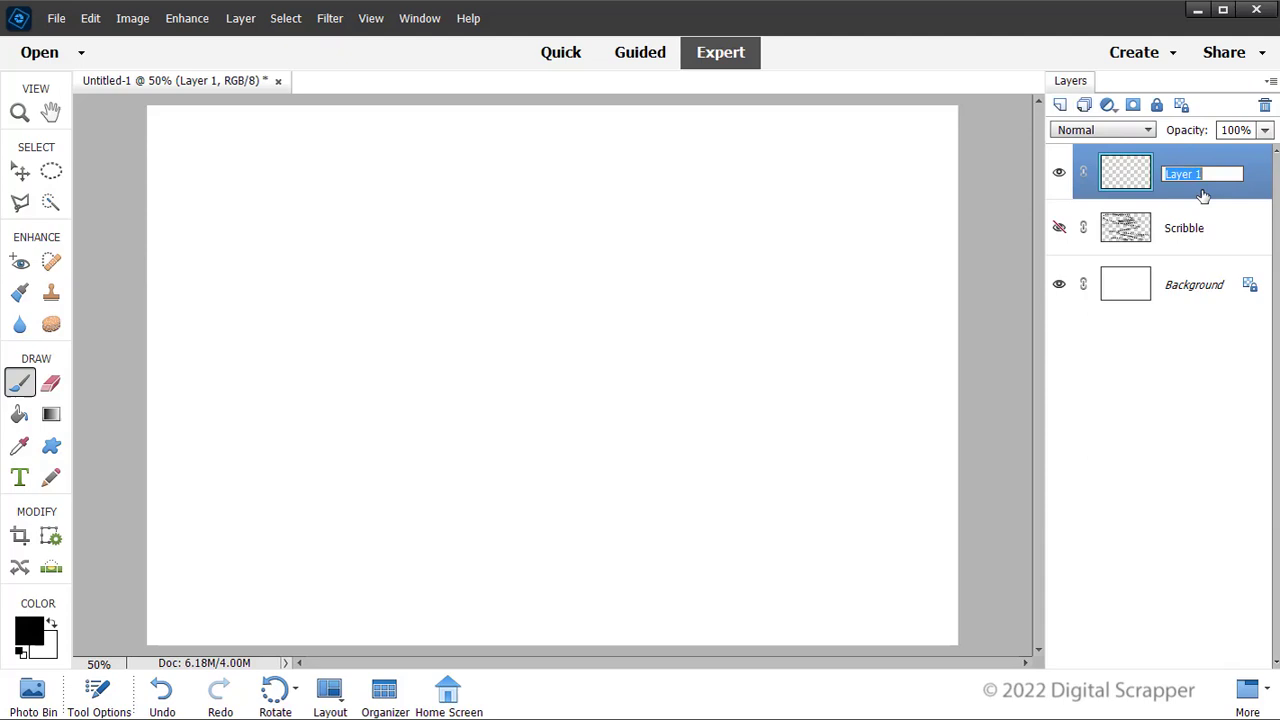
{"action": "type", "text": "Line"}
{"action": "key", "text": "Return"}
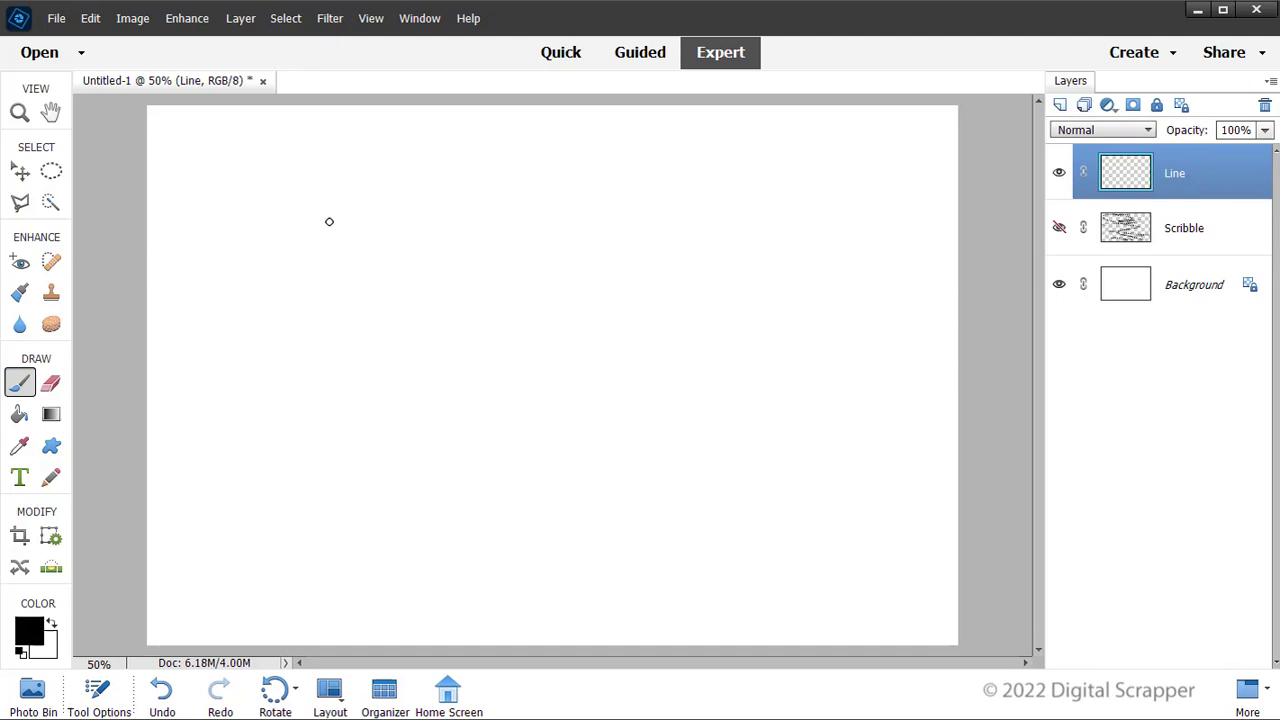
Paint a horizontal dotted line near the top and a straight vertical dotted line below
{"action": "left_click_drag", "start_coordinate": [329, 221], "coordinate": [599, 281]}
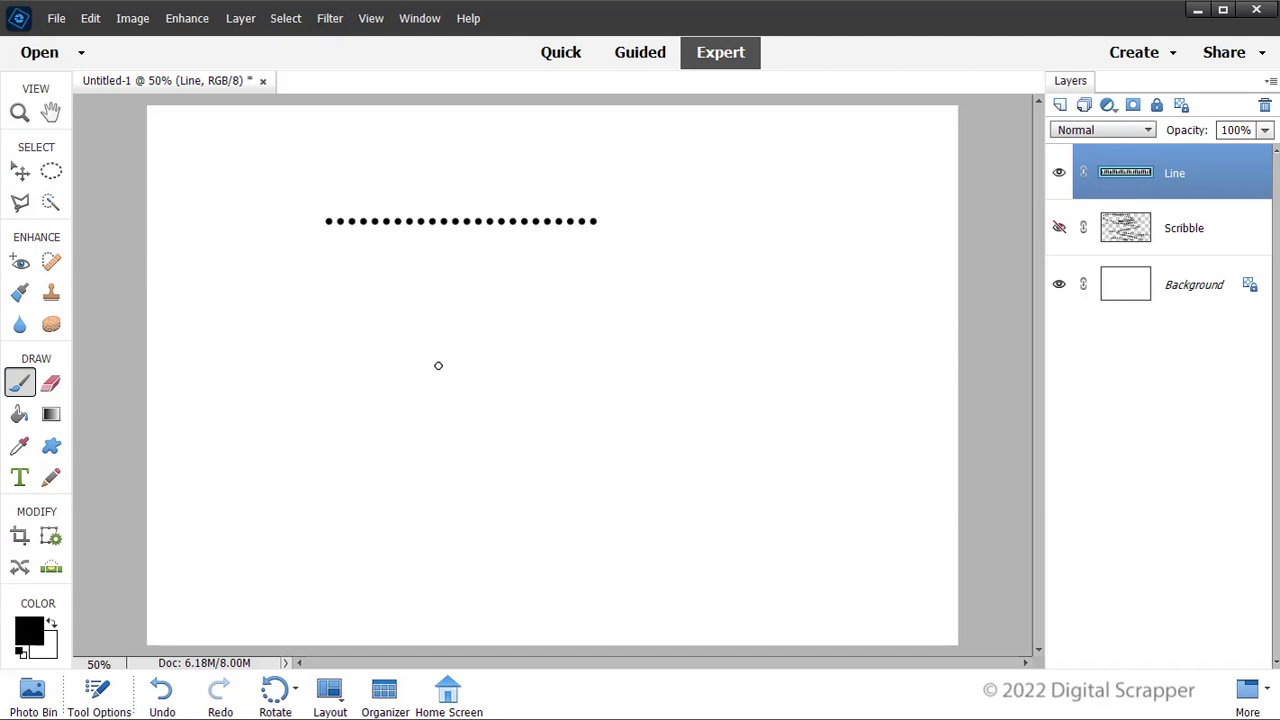
{"action": "left_click", "coordinate": [438, 365]}
{"action": "left_click_drag", "start_coordinate": [438, 365], "coordinate": [451, 516]}
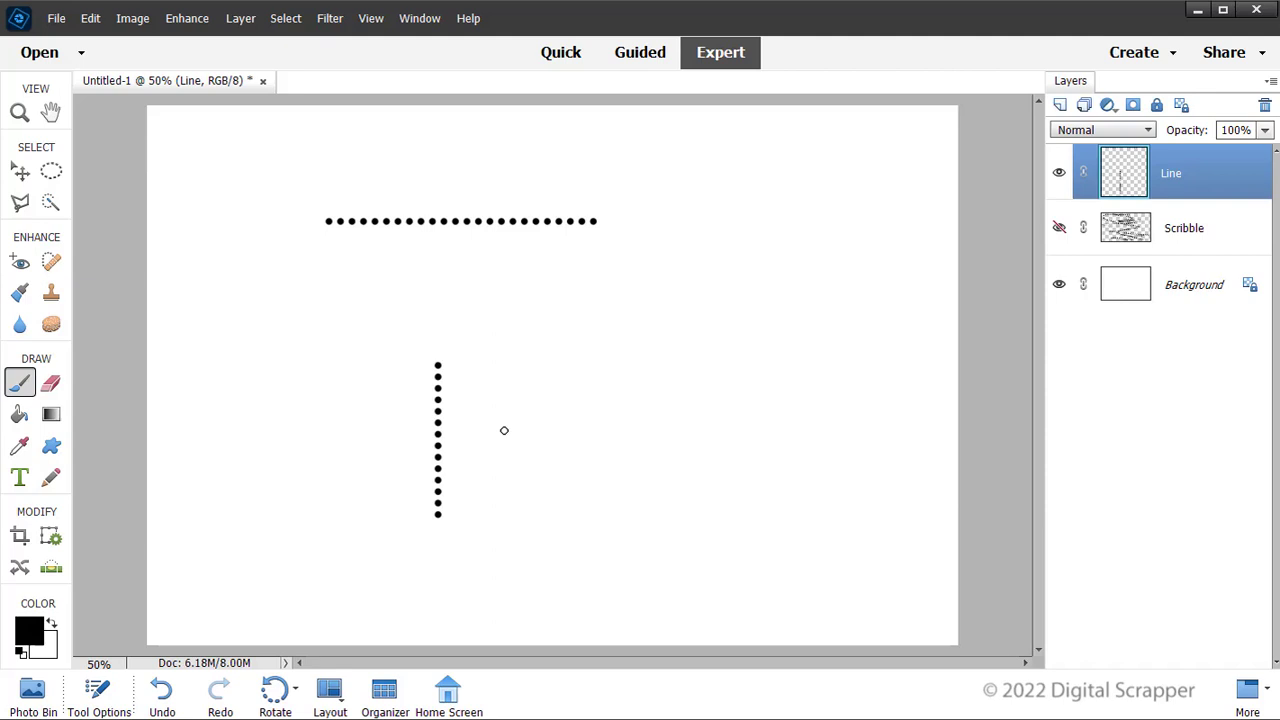
Hide the Line layer, add a 'Trail' layer, and paint a curvy looping dotted trail across the lower card
{"action": "left_click", "coordinate": [1059, 175]}
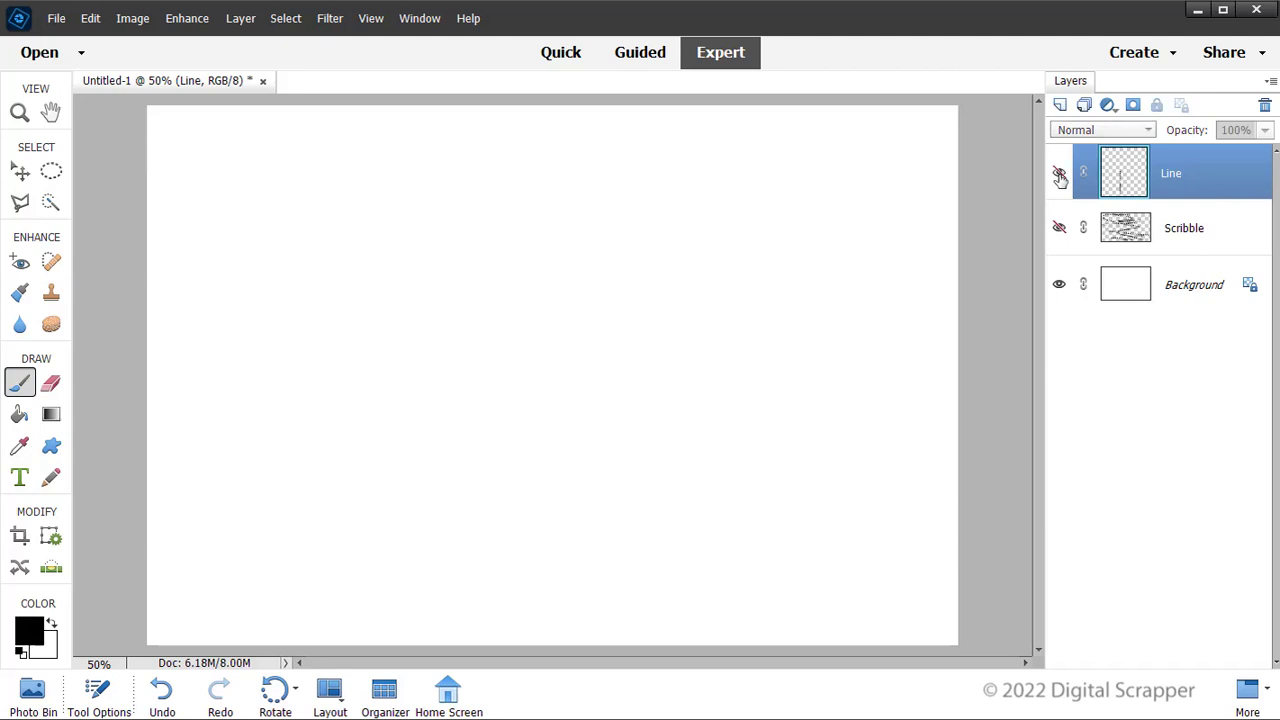
{"action": "left_click", "coordinate": [1059, 105]}
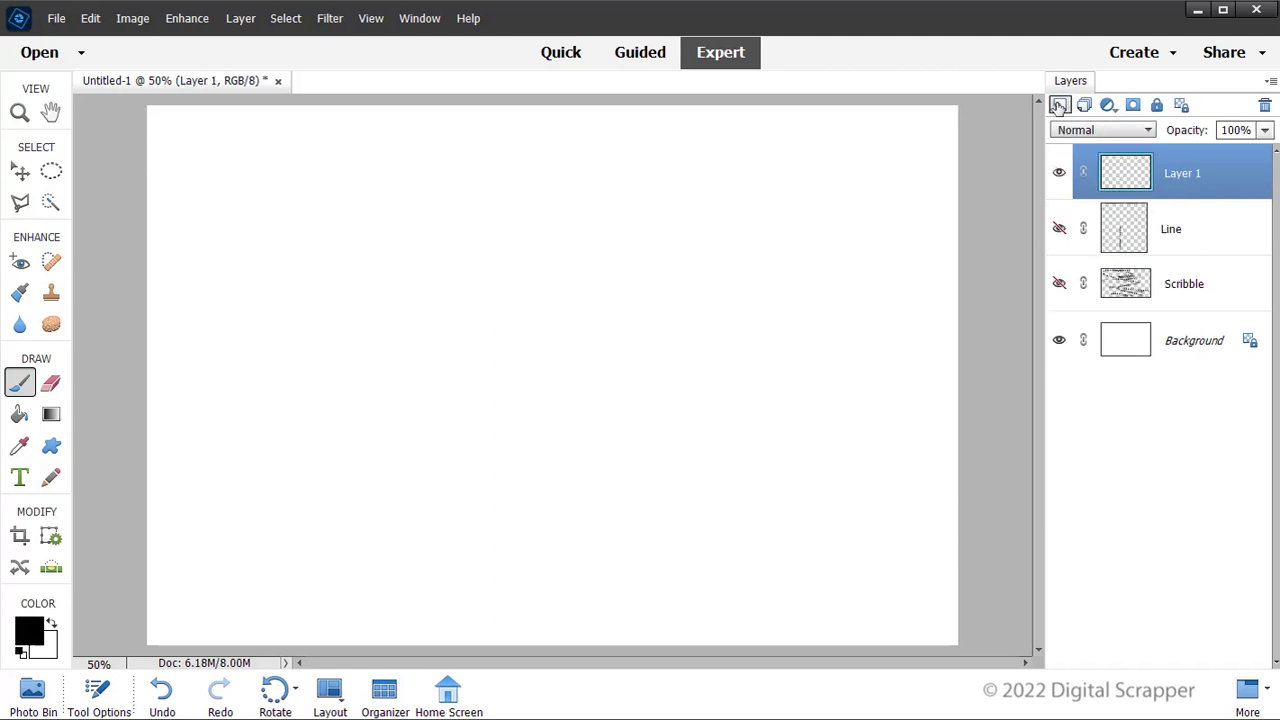
{"action": "double_click", "coordinate": [1182, 174]}
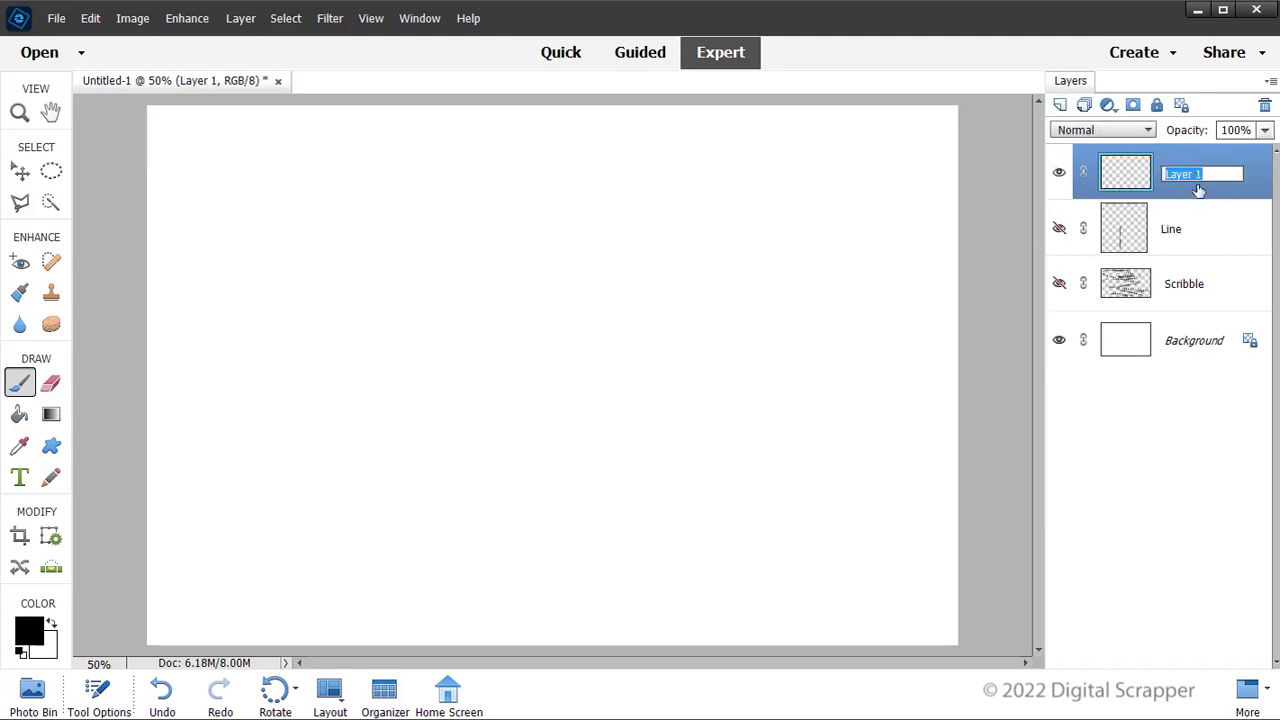
{"action": "type", "text": "Trail"}
{"action": "key", "text": "Return"}
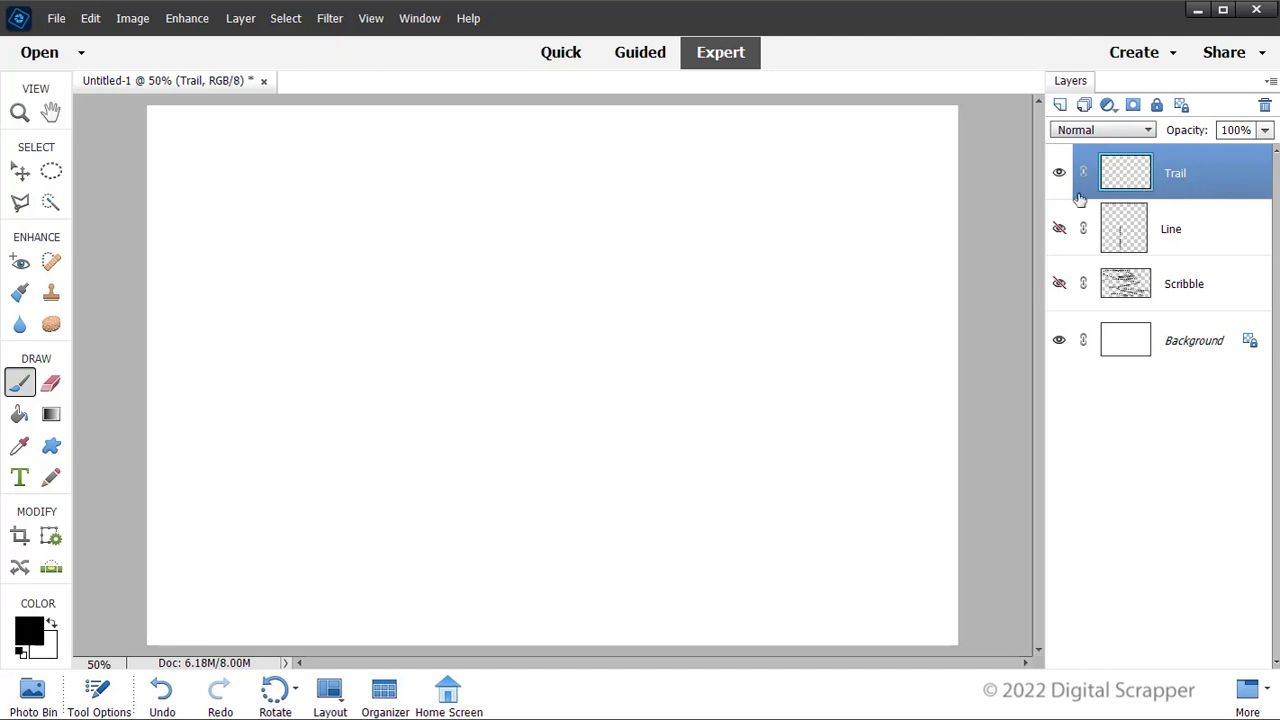
{"action": "mouse_move", "coordinate": [251, 524]}
{"action": "left_mouse_down"}
{"action": "mouse_move", "coordinate": [292, 463]}
{"action": "mouse_move", "coordinate": [371, 450]}
{"action": "mouse_move", "coordinate": [385, 491]}
{"action": "mouse_move", "coordinate": [367, 482]}
{"action": "mouse_move", "coordinate": [412, 438]}
{"action": "mouse_move", "coordinate": [513, 470]}
{"action": "mouse_move", "coordinate": [673, 490]}
{"action": "mouse_move", "coordinate": [695, 441]}
{"action": "mouse_move", "coordinate": [675, 459]}
{"action": "mouse_move", "coordinate": [779, 514]}
{"action": "mouse_move", "coordinate": [854, 455]}
{"action": "mouse_move", "coordinate": [879, 364]}
{"action": "left_mouse_up"}
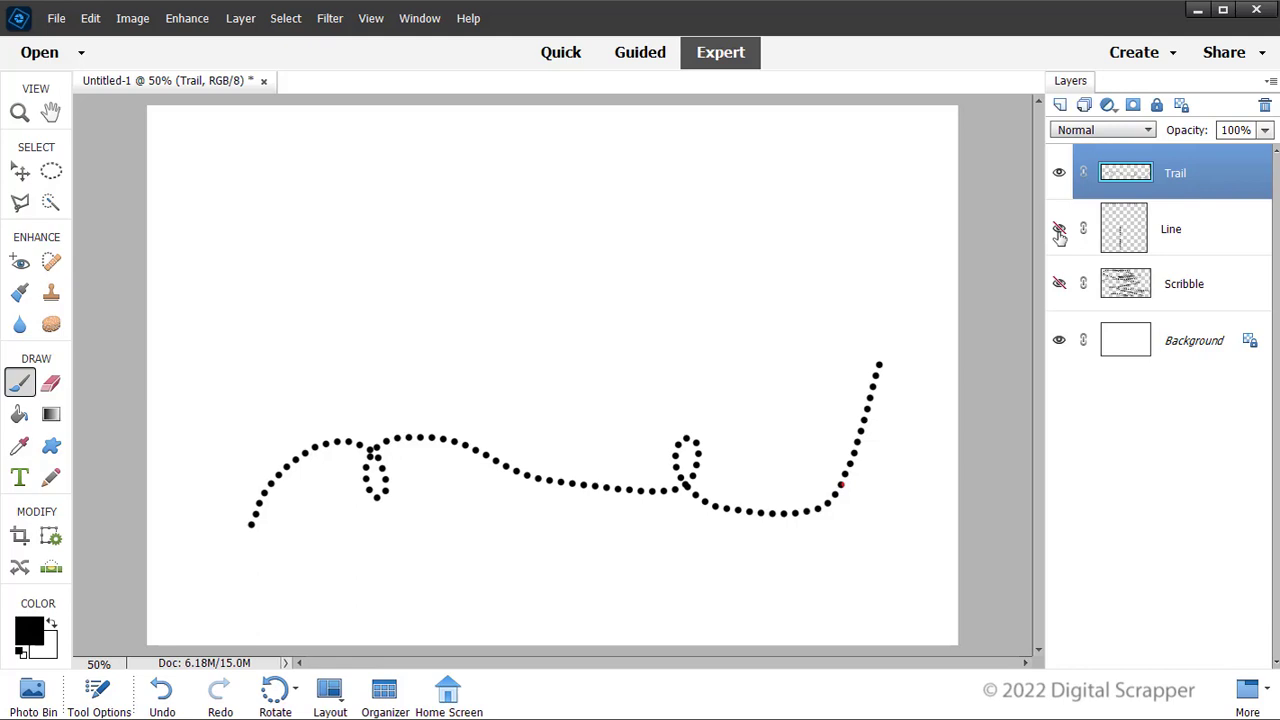
Select the Trail layer's dots and fill them with red foreground colour ce2121
{"action": "left_click", "coordinate": [1124, 175], "text": "ctrl"}
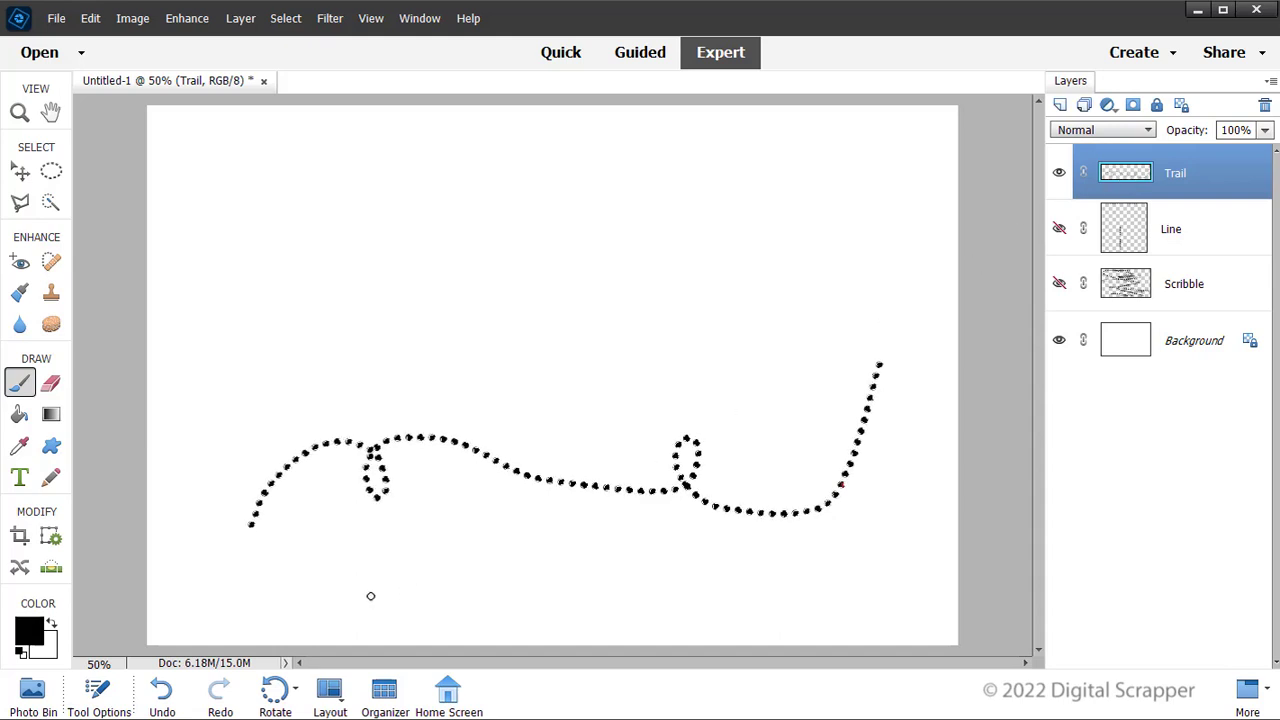
{"action": "left_click", "coordinate": [30, 634]}
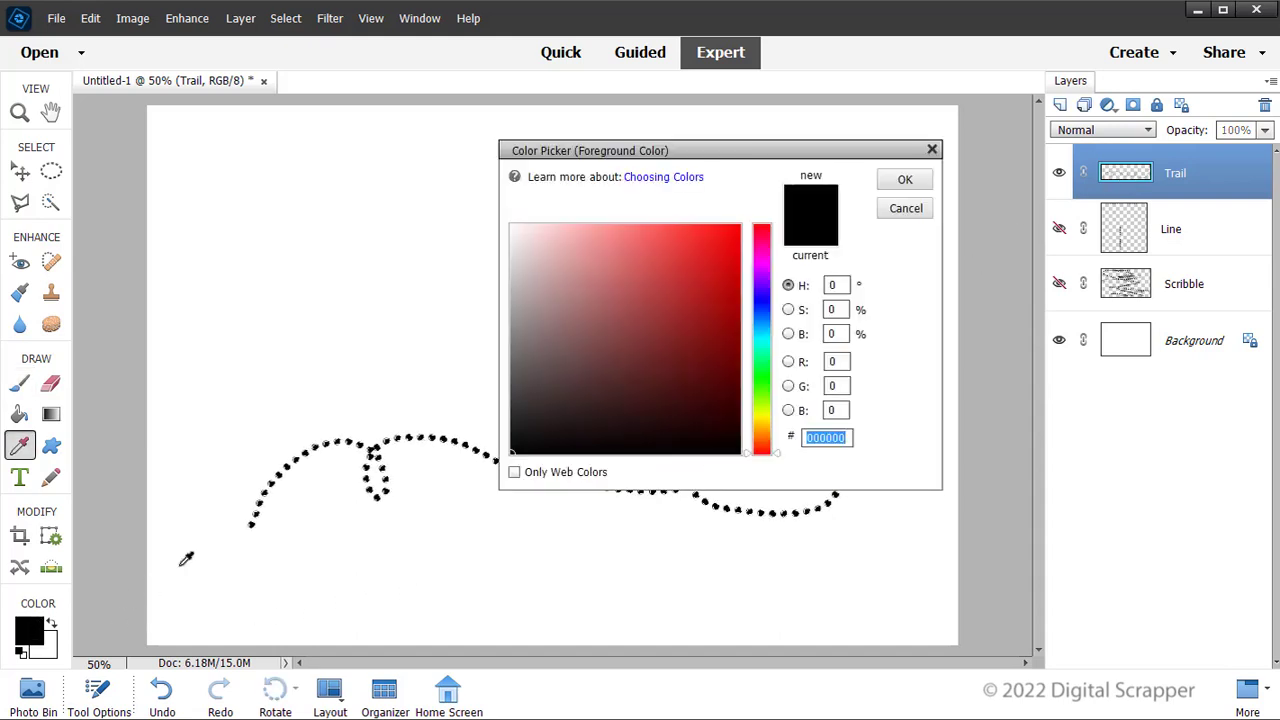
{"action": "left_click", "coordinate": [703, 268]}
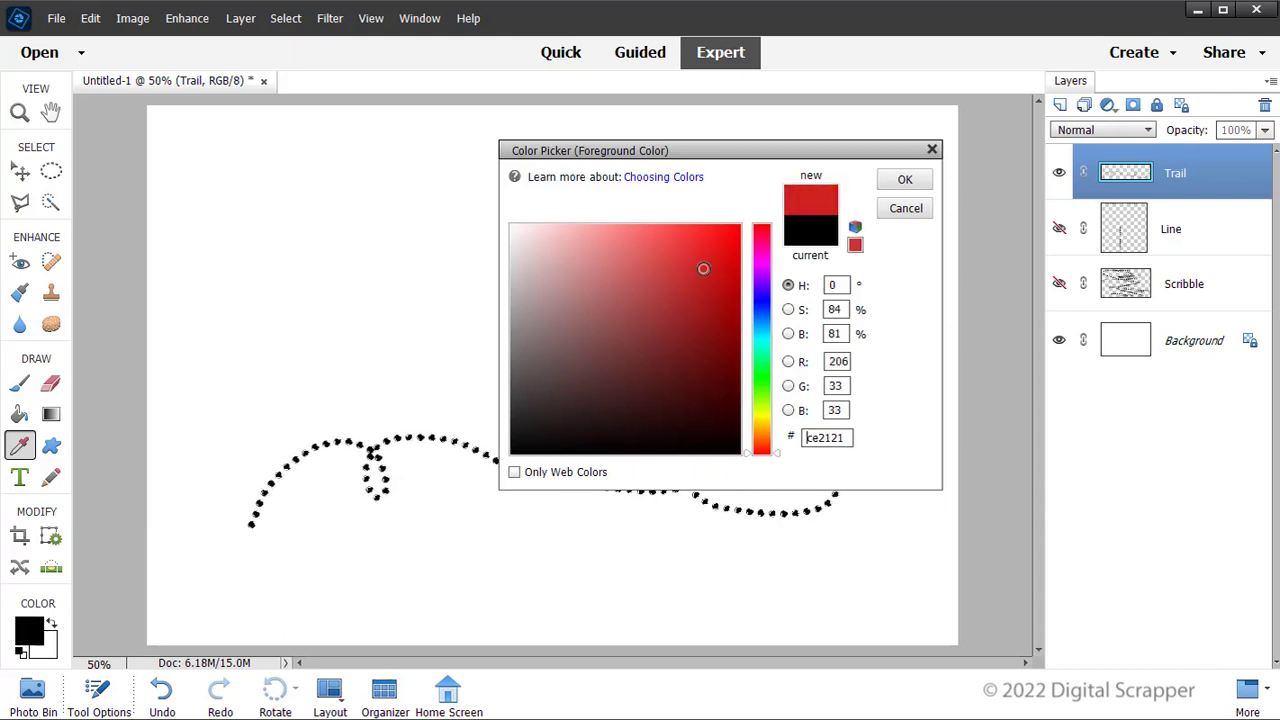
{"action": "left_click", "coordinate": [902, 179]}
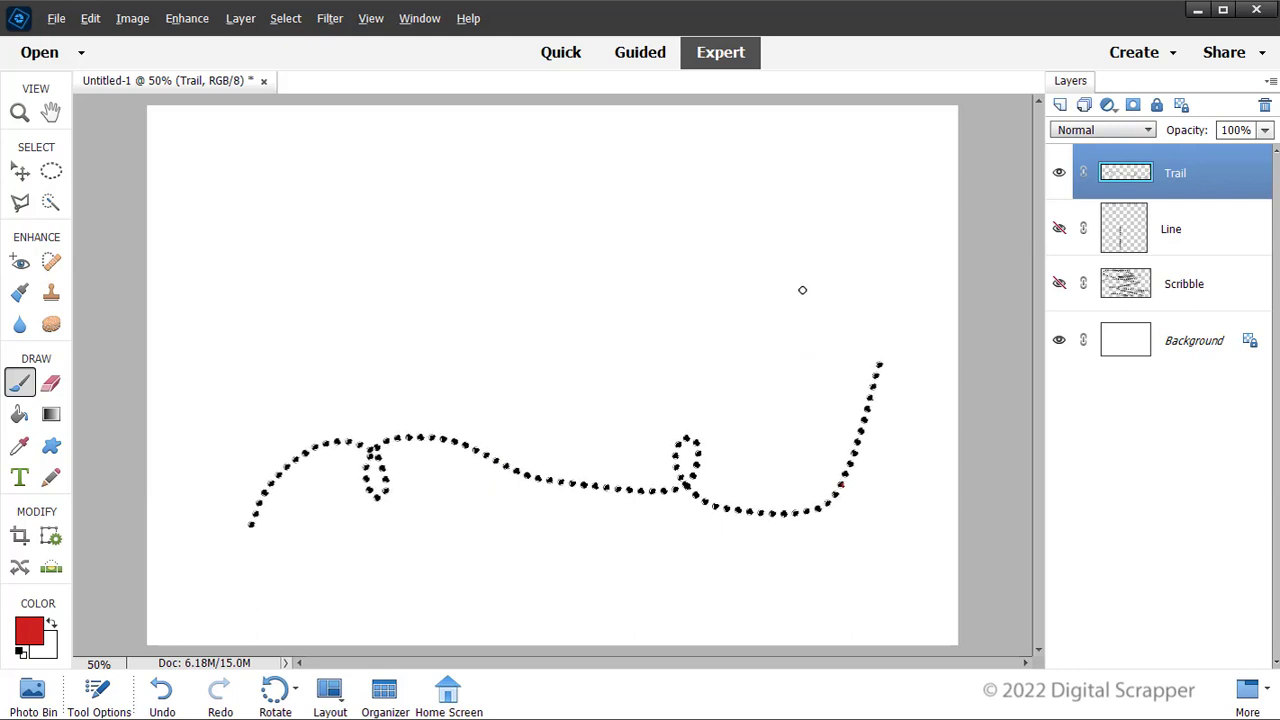
{"action": "key", "text": "alt+shift+BackSpace"}
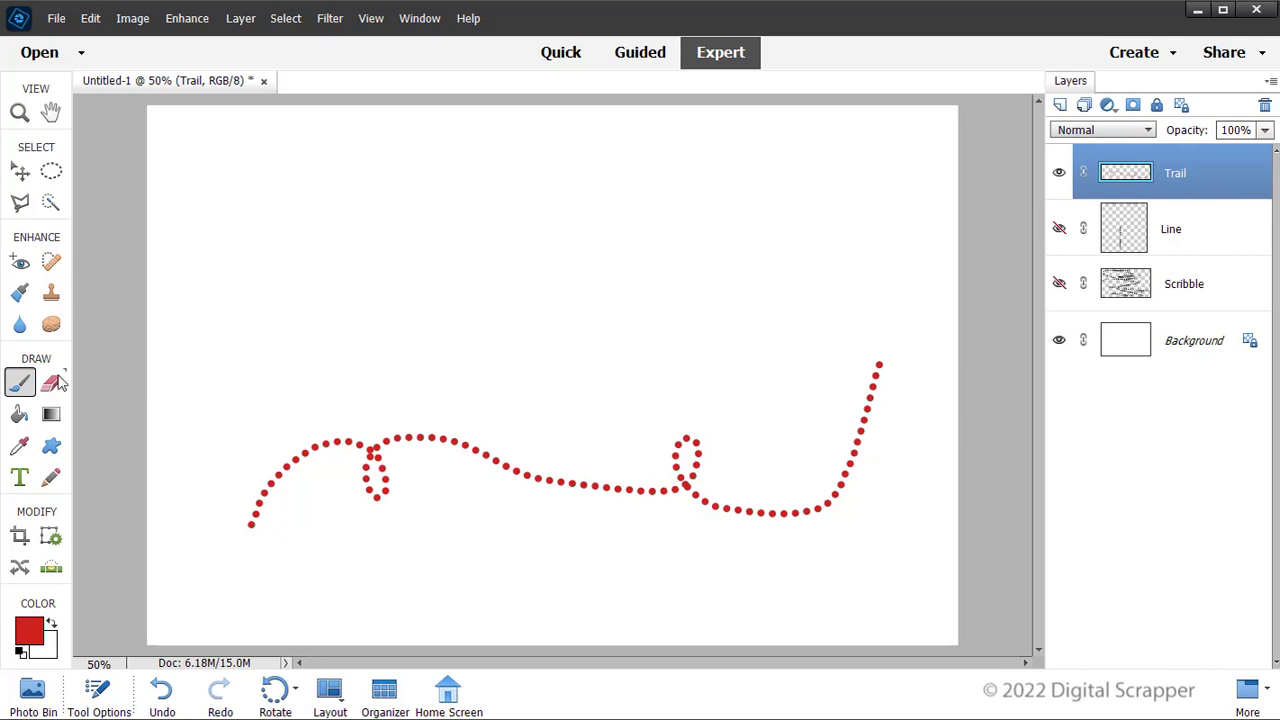
Change the brush Spacing back to 25% in Brush Settings
{"action": "left_click", "coordinate": [96, 693]}
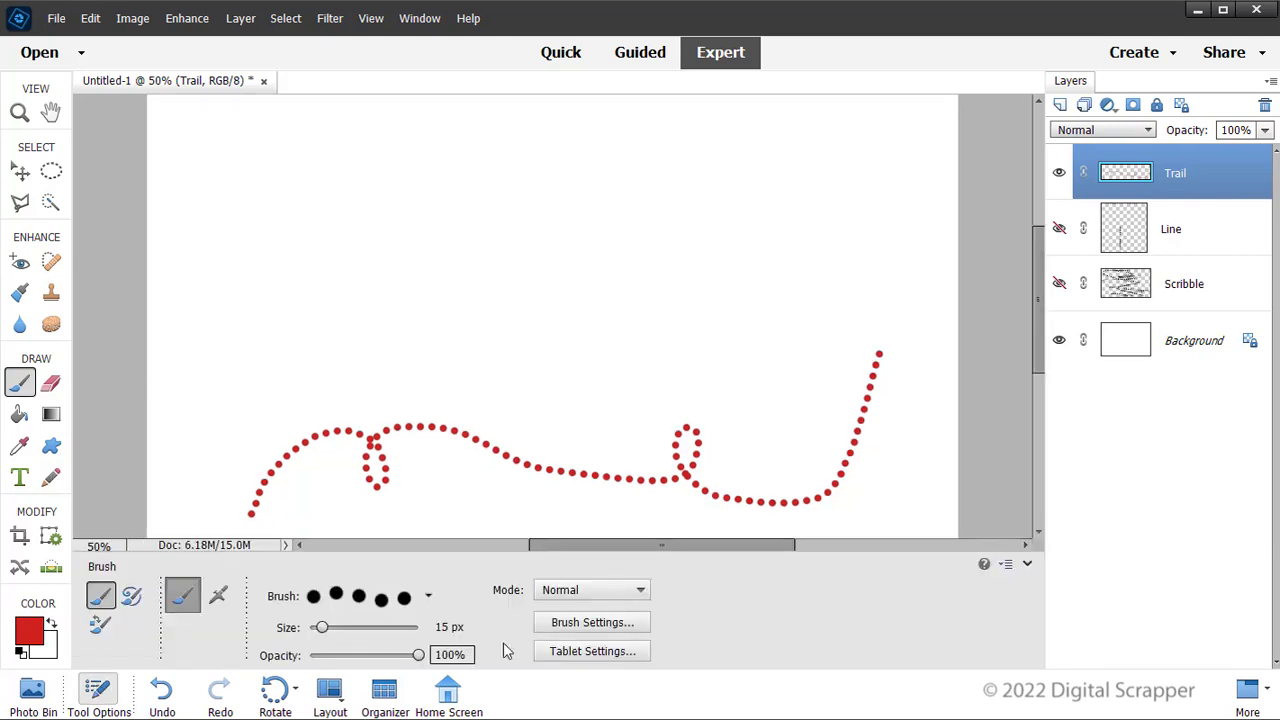
{"action": "left_click", "coordinate": [569, 626]}
{"action": "double_click", "coordinate": [714, 429]}
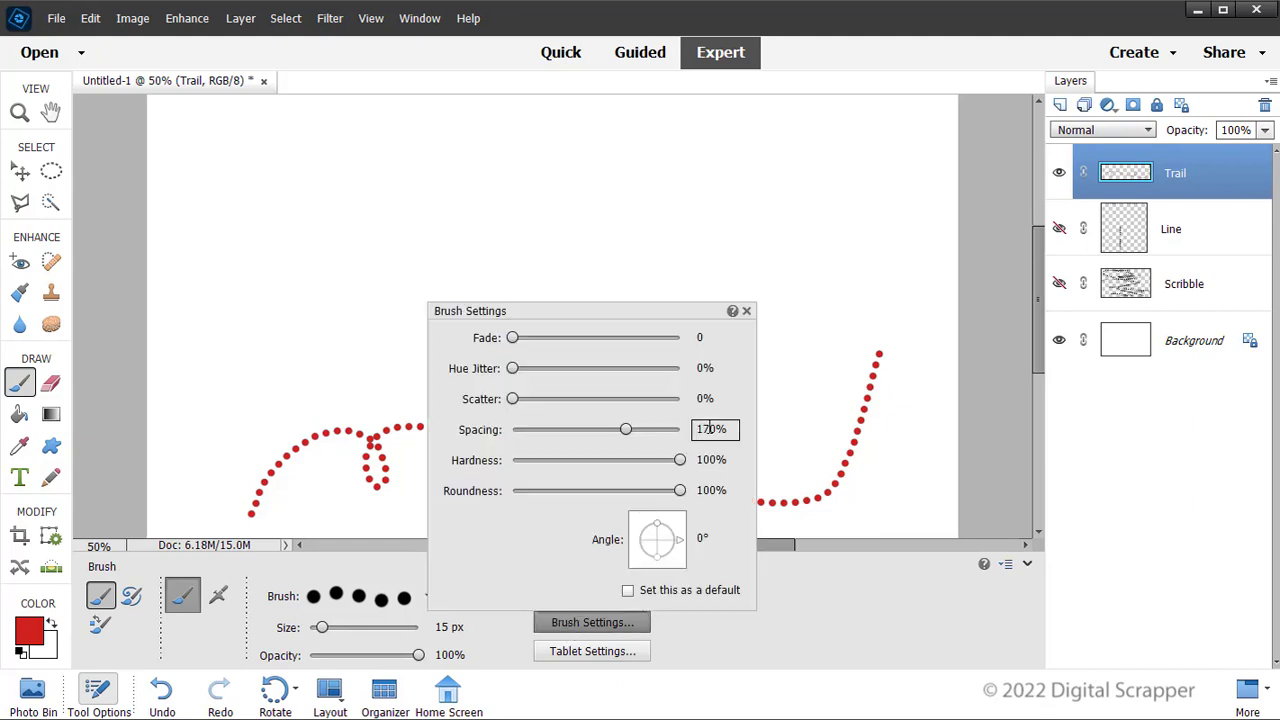
{"action": "type", "text": "25"}
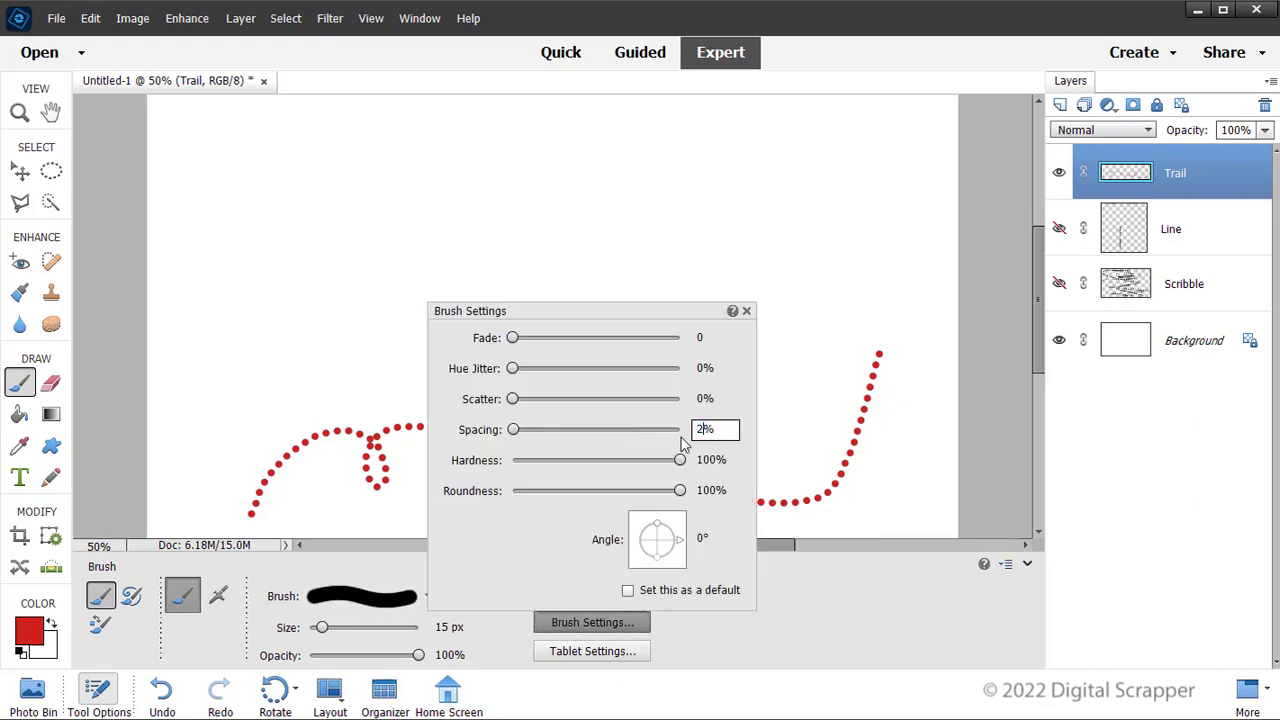
{"action": "left_click", "coordinate": [746, 311]}
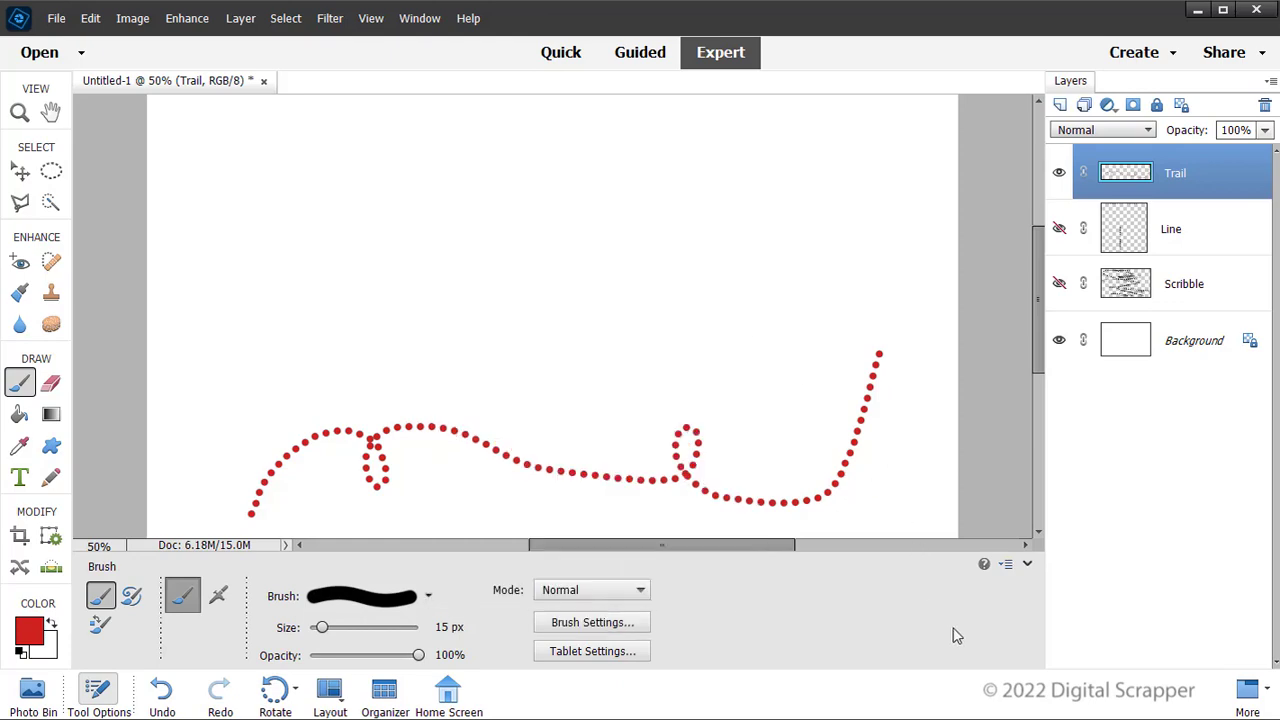